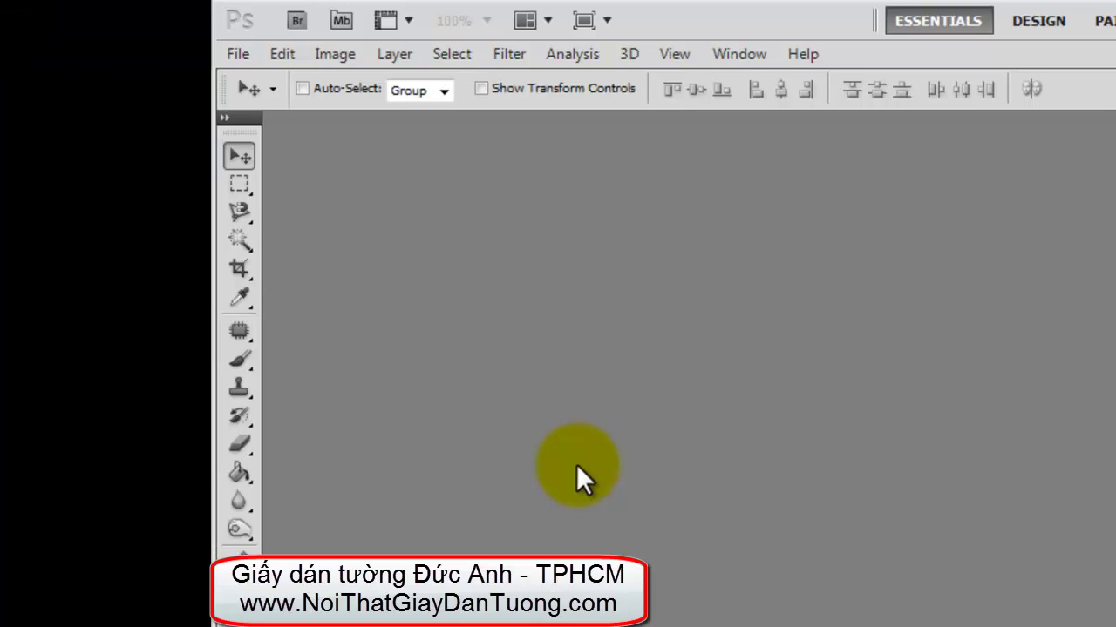
Create a new transparent 1600 × 1200 px, 300 ppi document
{"action": "left_click", "coordinate": [237, 54]}
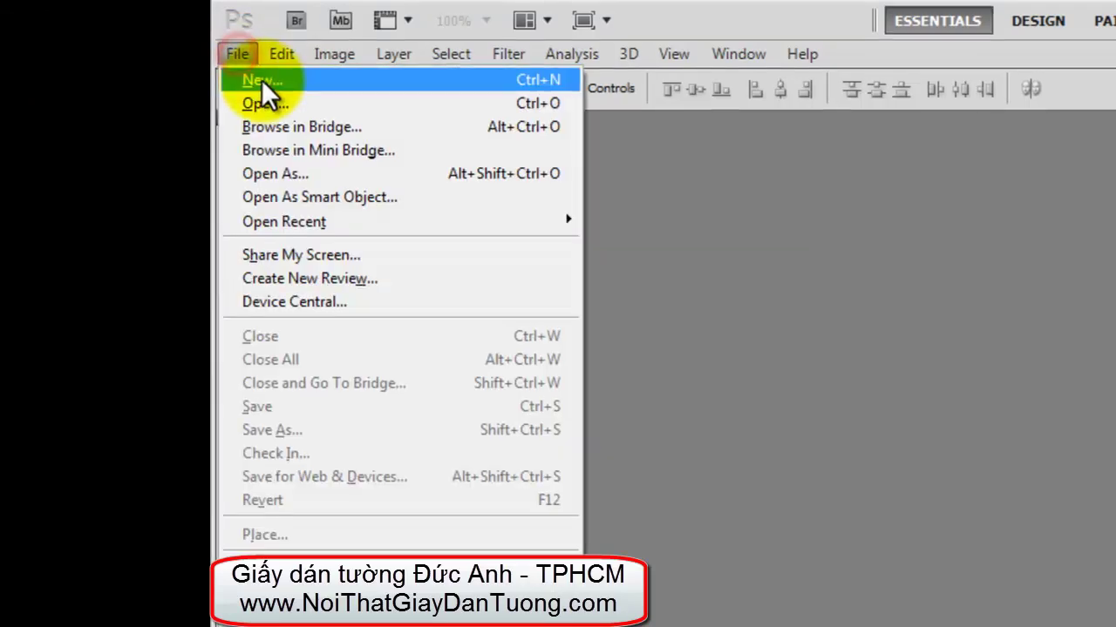
{"action": "left_click", "coordinate": [261, 80]}
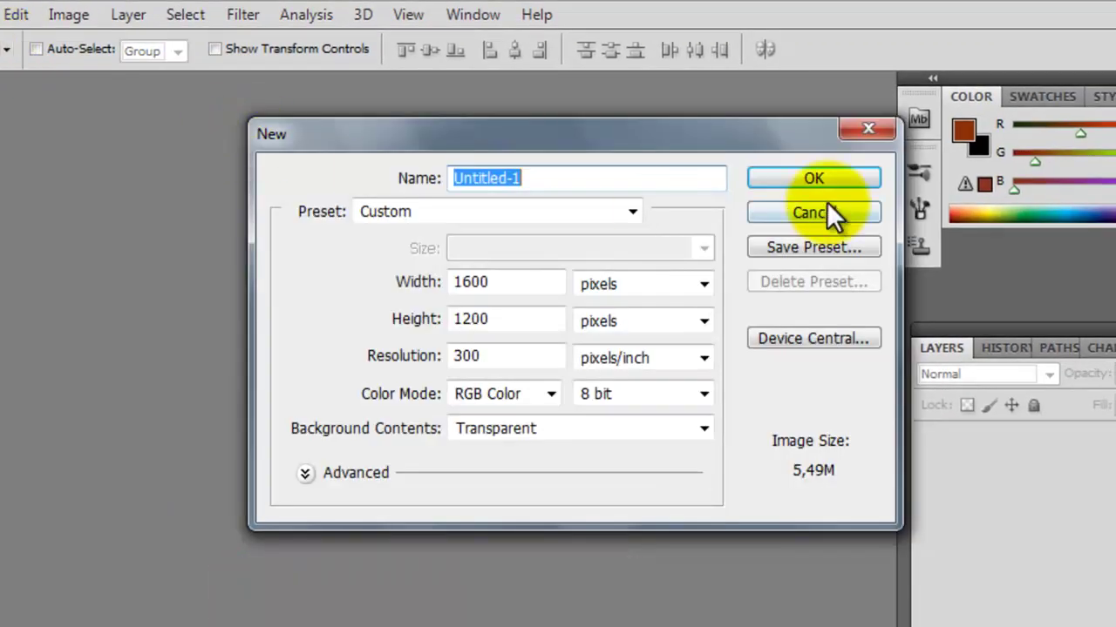
{"action": "left_click", "coordinate": [809, 176]}
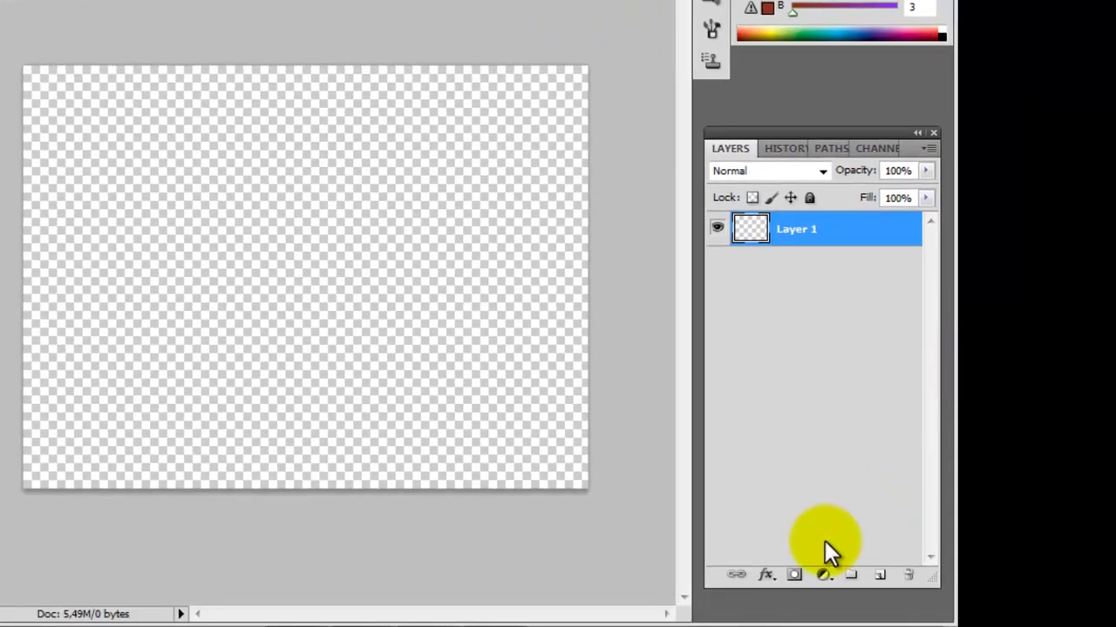
Add a Gradient Fill layer running from gold d59c03 to black
{"action": "left_click", "coordinate": [824, 577]}
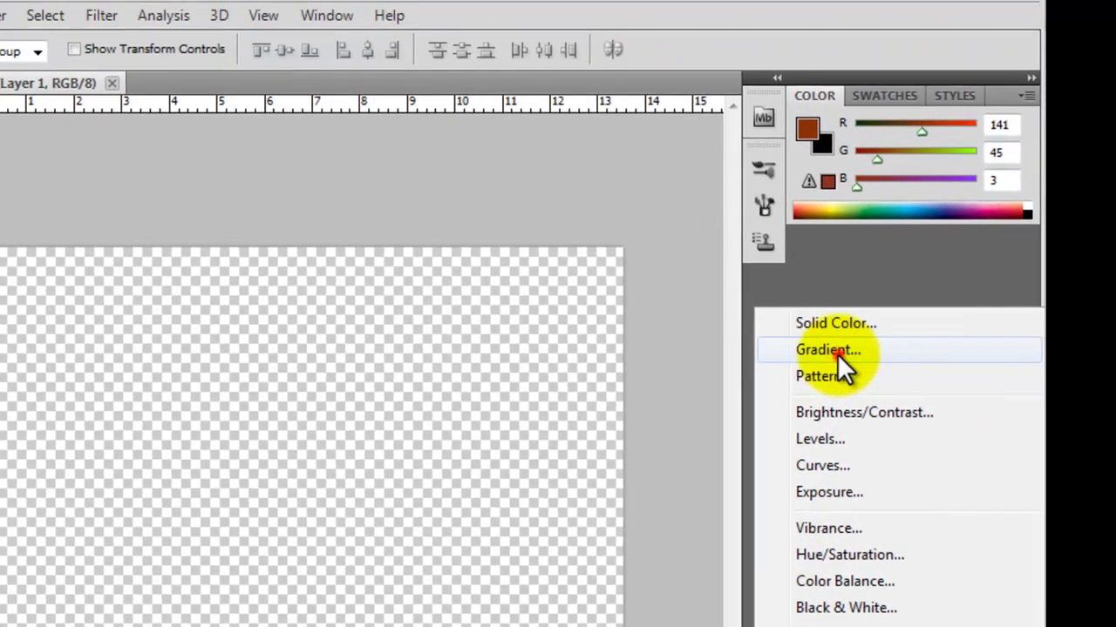
{"action": "left_click", "coordinate": [832, 351]}
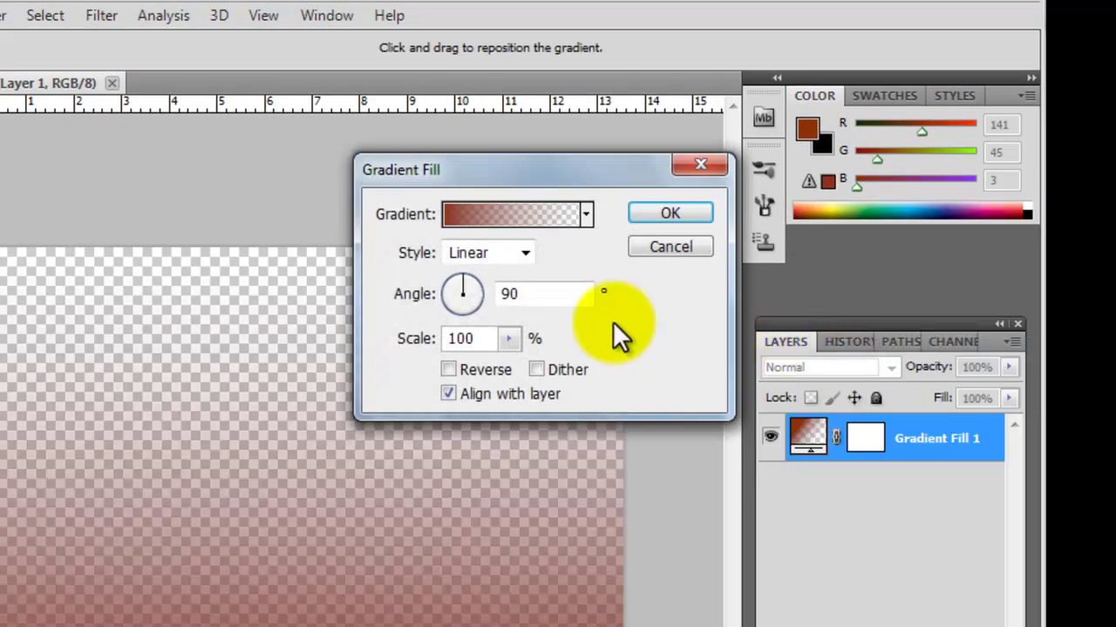
{"action": "left_click", "coordinate": [517, 218]}
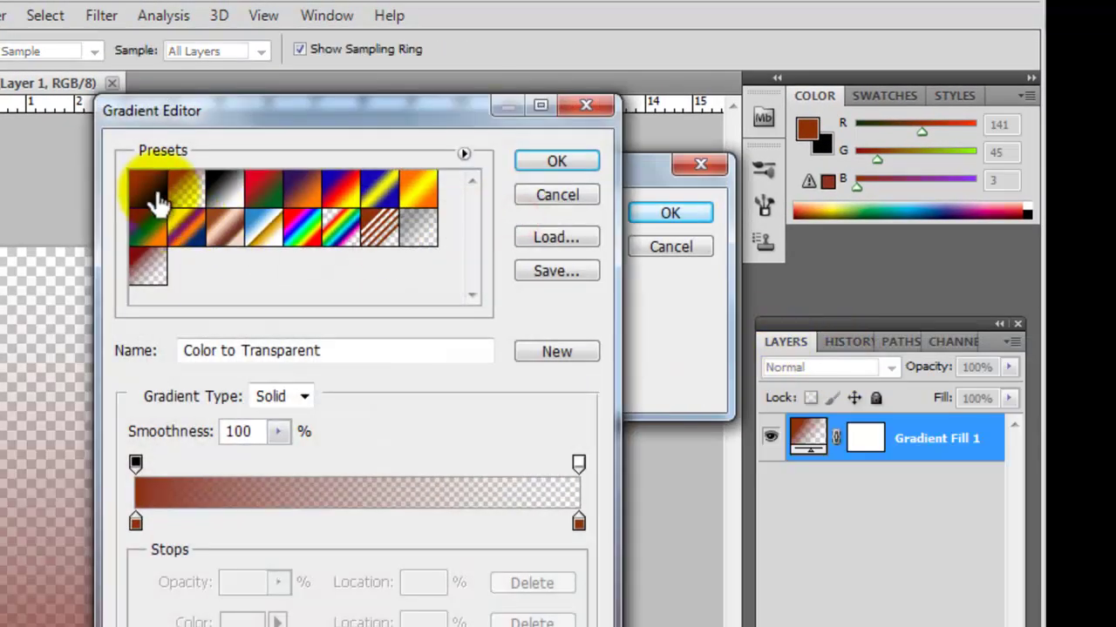
{"action": "left_click", "coordinate": [150, 187]}
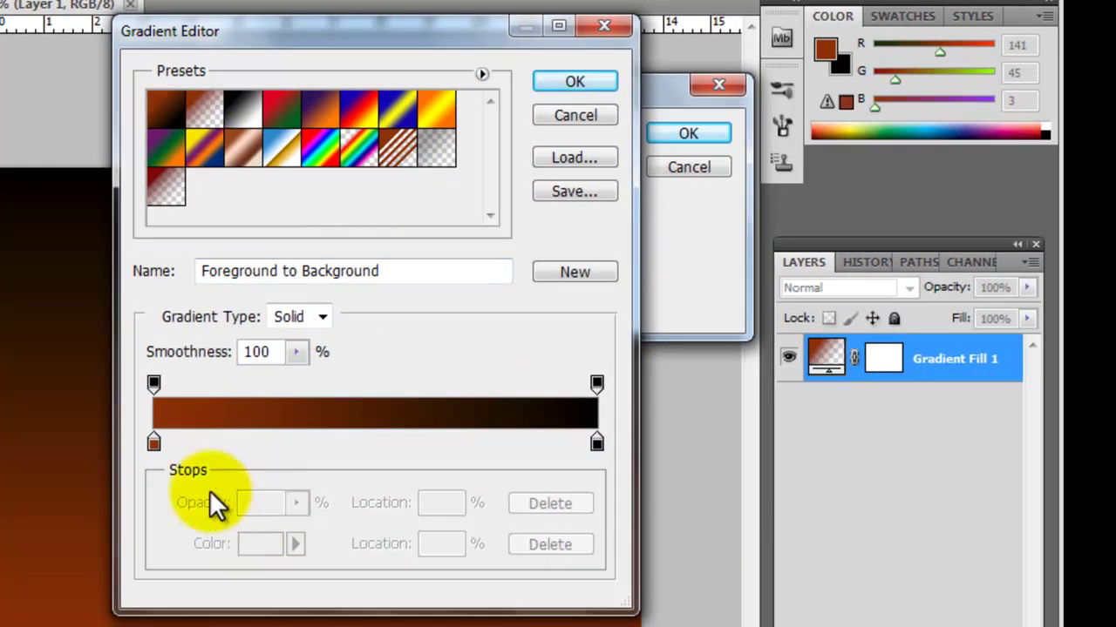
{"action": "left_click", "coordinate": [154, 442]}
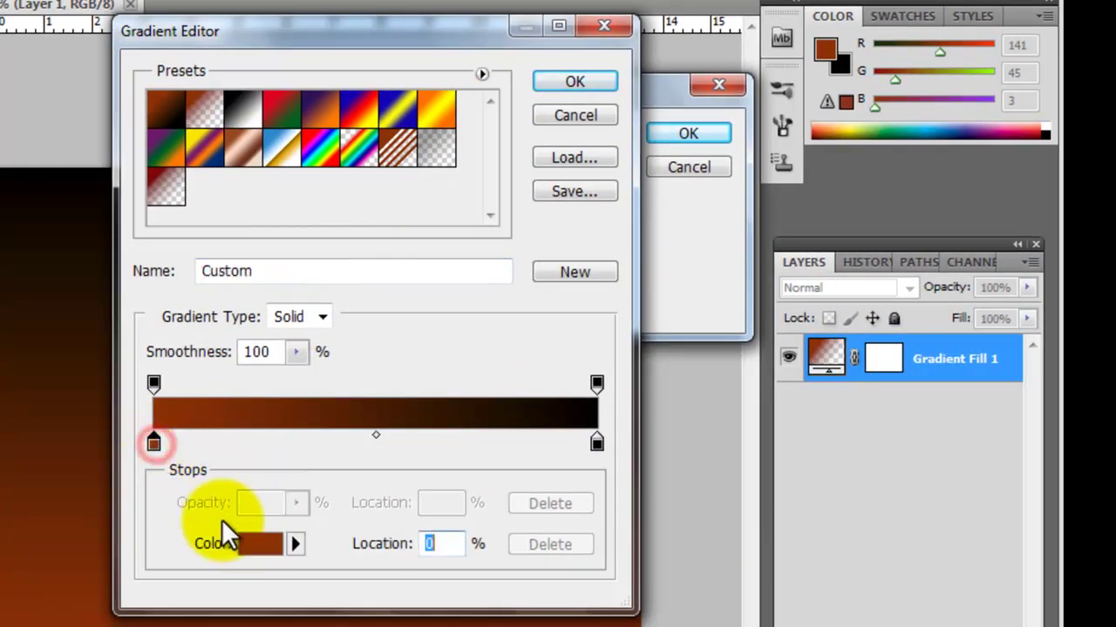
{"action": "left_click", "coordinate": [254, 544]}
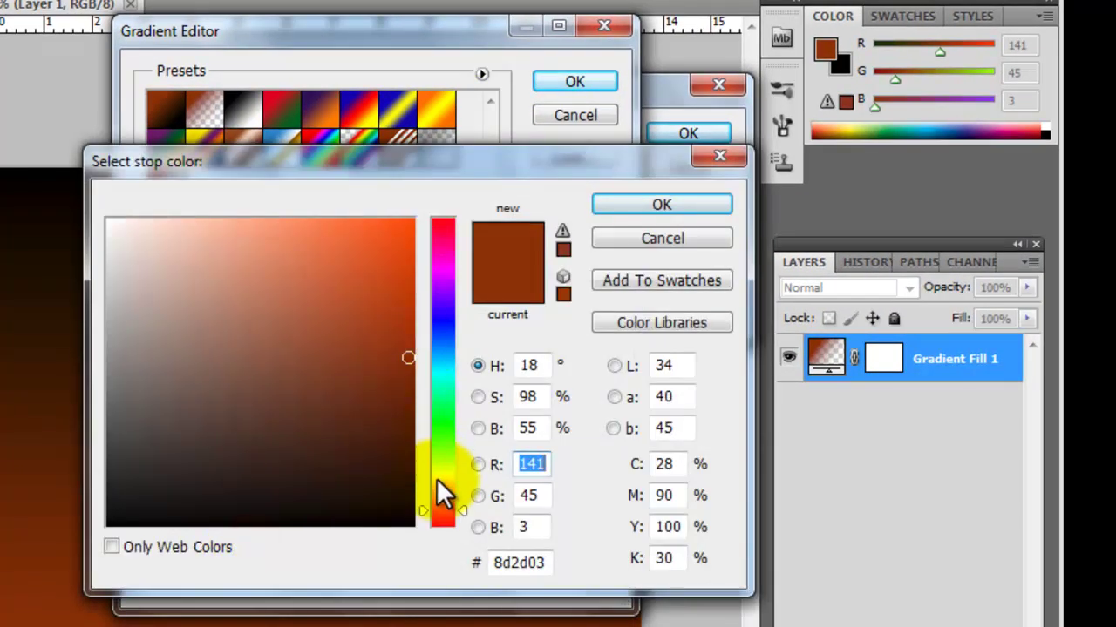
{"action": "left_click_drag", "start_coordinate": [436, 480], "coordinate": [439, 490]}
{"action": "left_click_drag", "start_coordinate": [410, 353], "coordinate": [455, 263]}
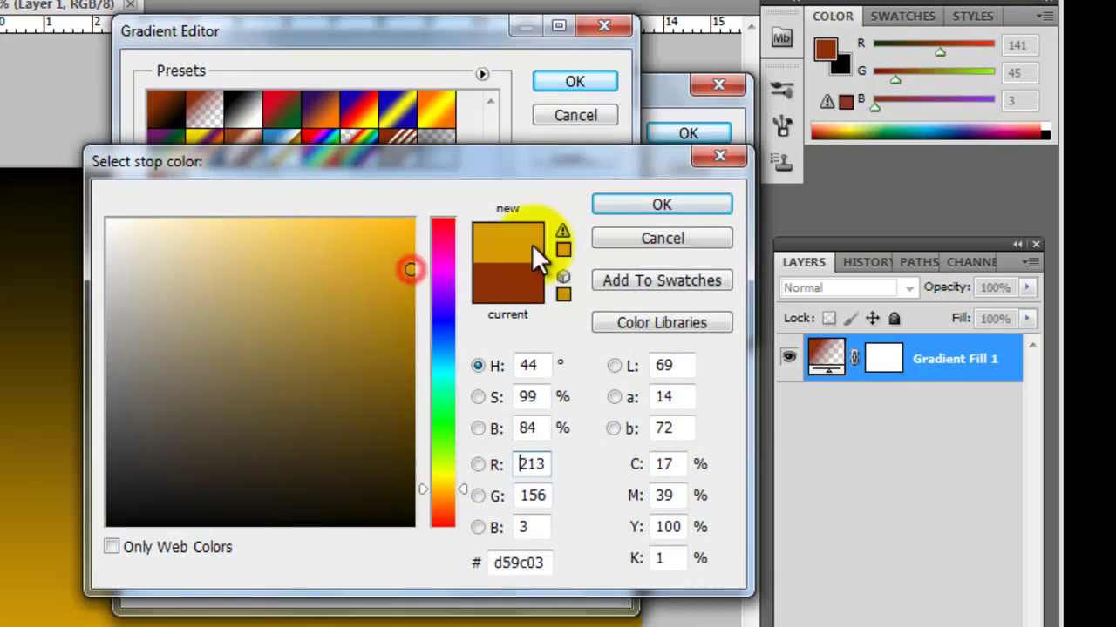
{"action": "left_click", "coordinate": [635, 206]}
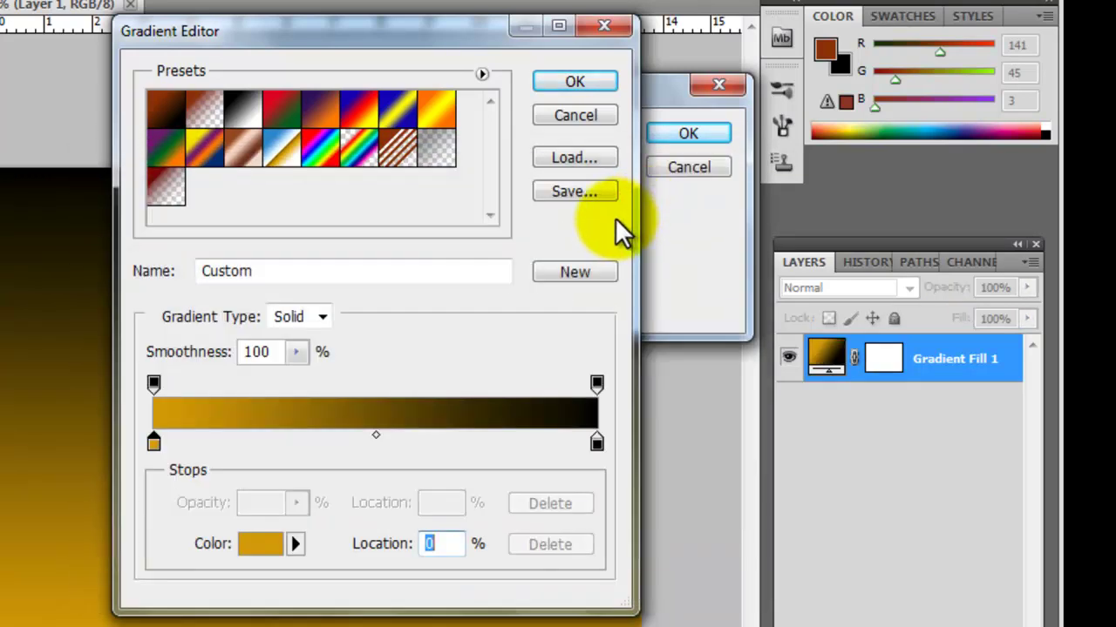
{"action": "left_click", "coordinate": [575, 82]}
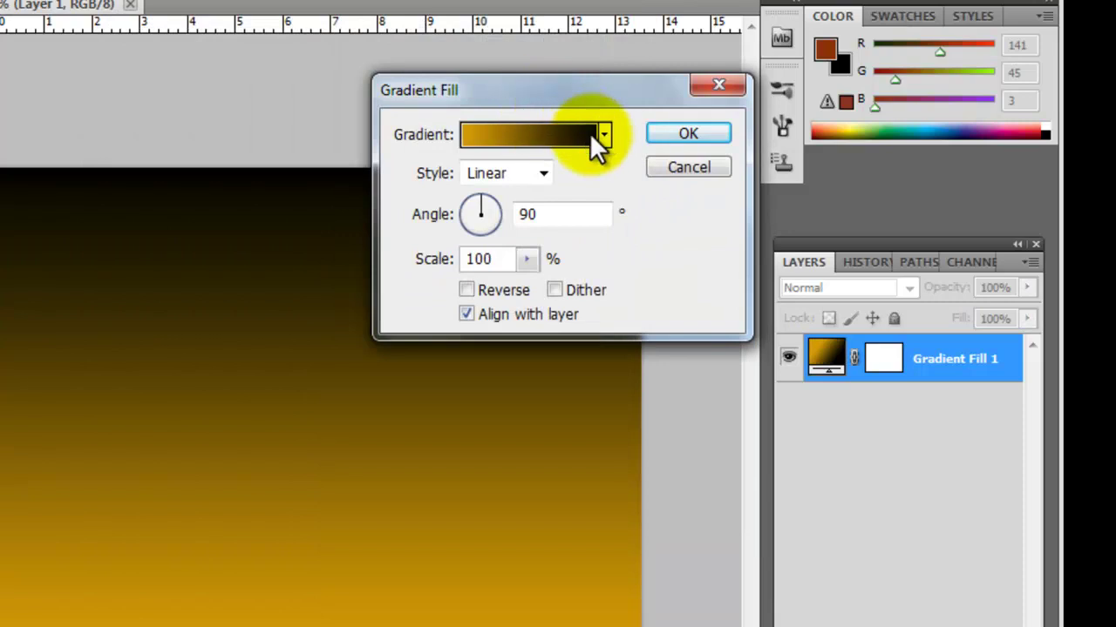
Make the gradient Radial at 112% scale and apply it
{"action": "left_click", "coordinate": [540, 179]}
{"action": "left_click", "coordinate": [514, 218]}
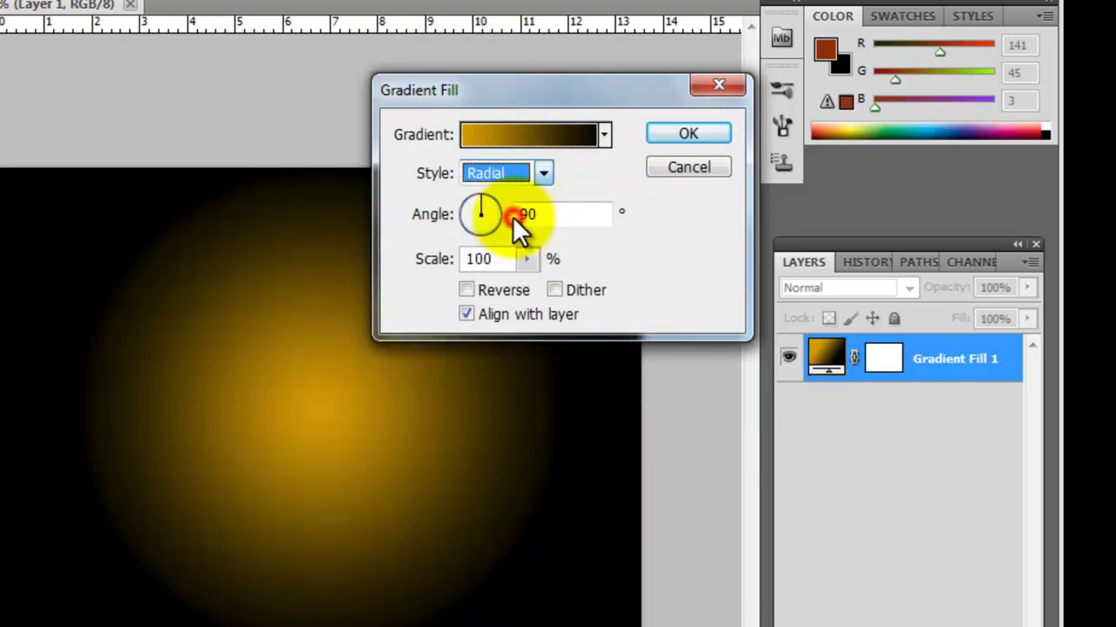
{"action": "left_click_drag", "start_coordinate": [526, 259], "coordinate": [538, 279]}
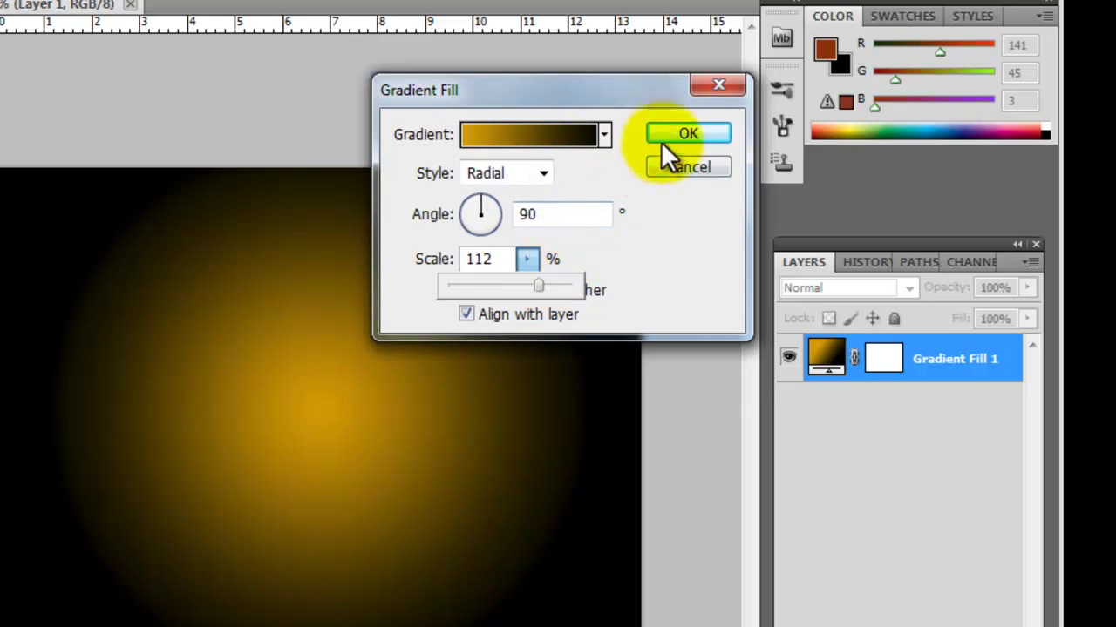
{"action": "left_click", "coordinate": [672, 133]}
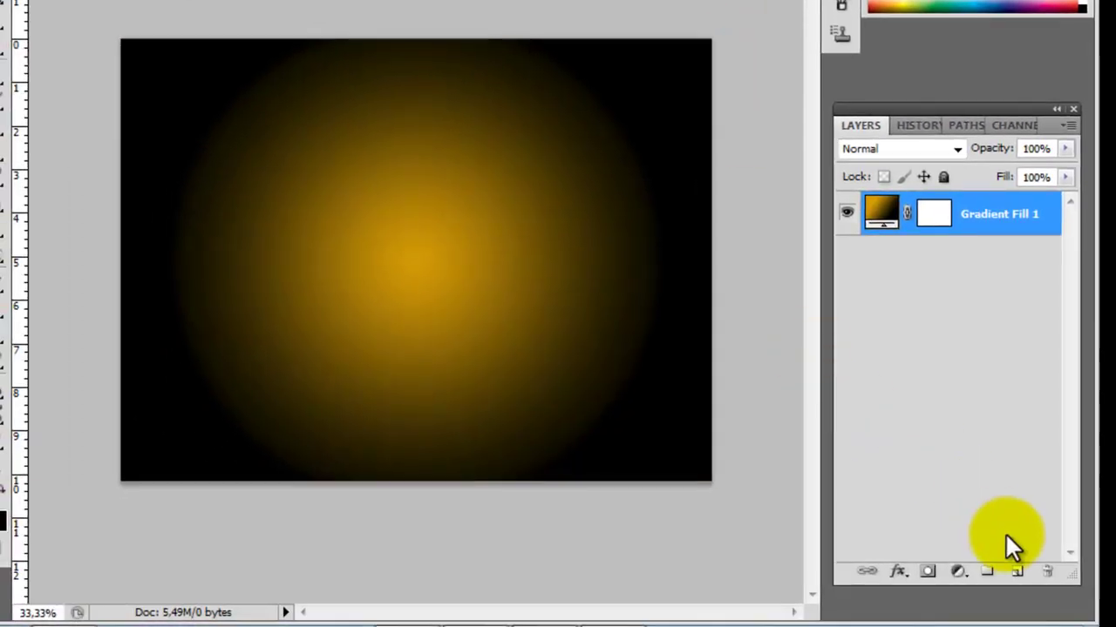
Render Clouds on a new layer set to Multiply, then add another empty layer
{"action": "left_click", "coordinate": [1020, 577]}
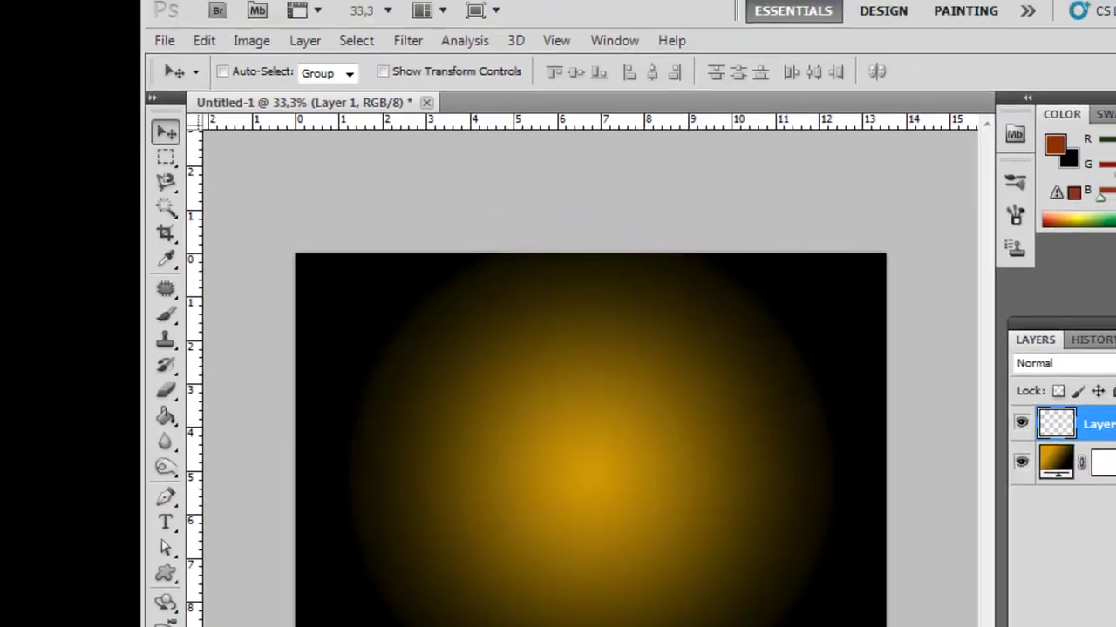
{"action": "left_click", "coordinate": [407, 49]}
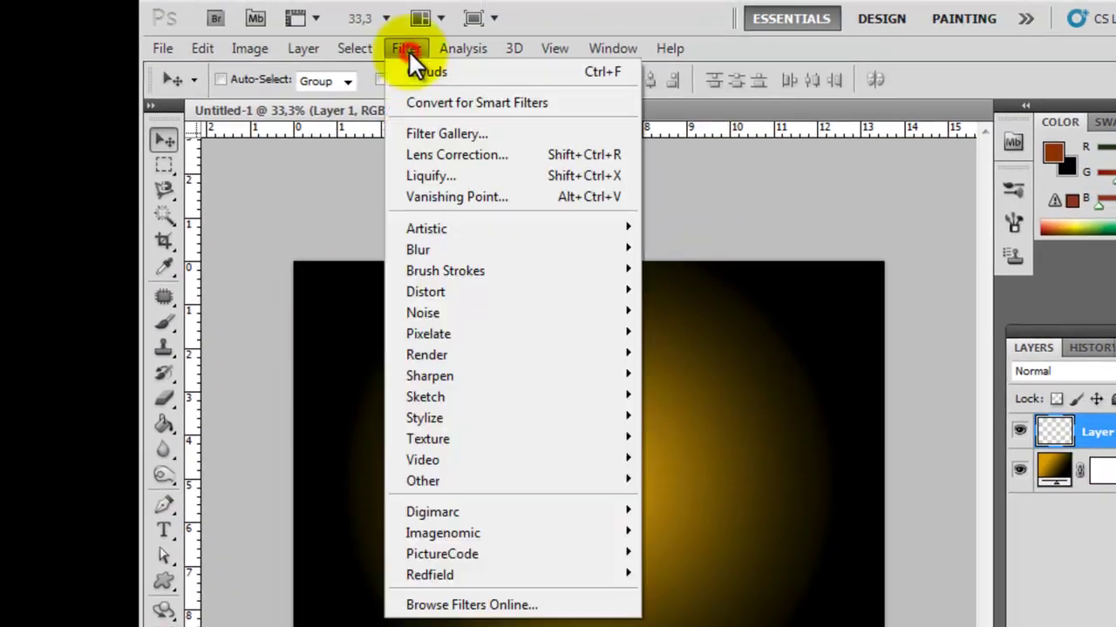
{"action": "mouse_move", "coordinate": [427, 355]}
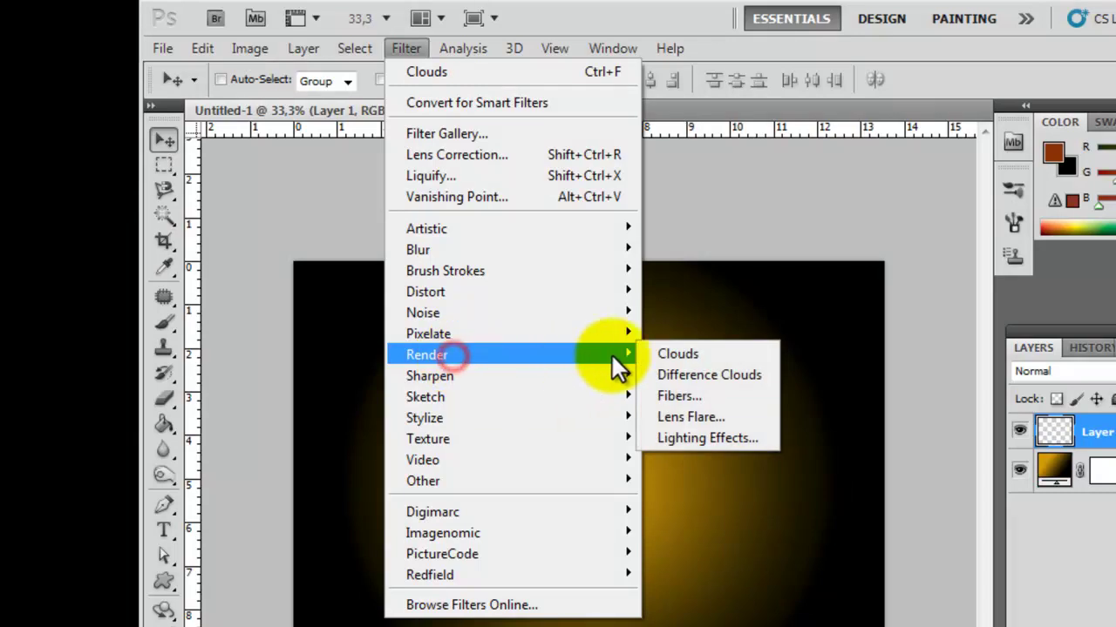
{"action": "left_click", "coordinate": [681, 350]}
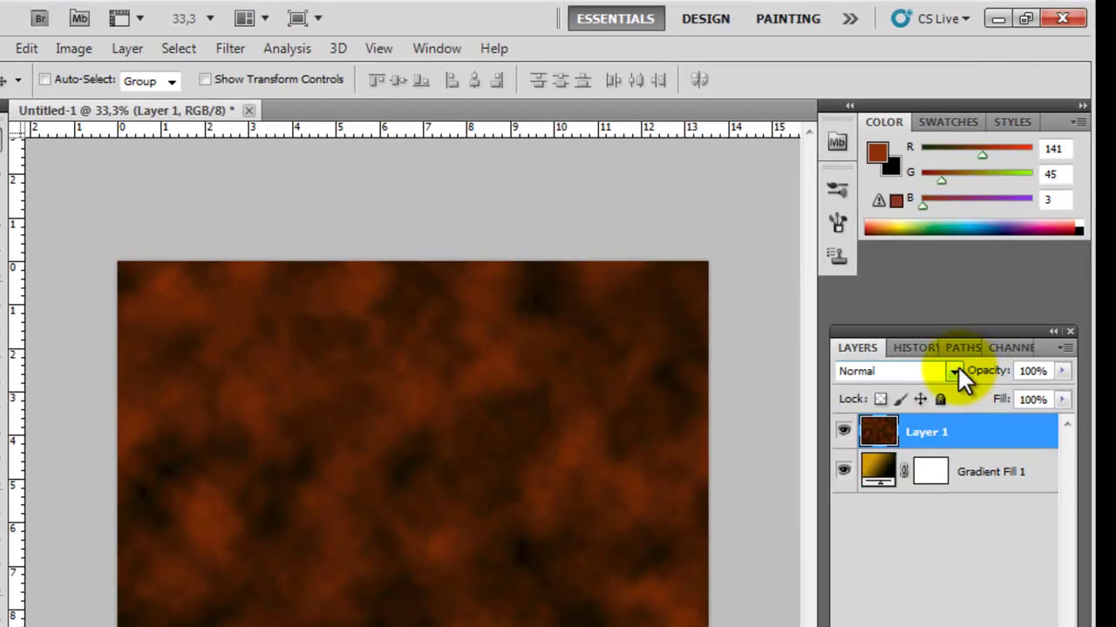
{"action": "left_click", "coordinate": [955, 371]}
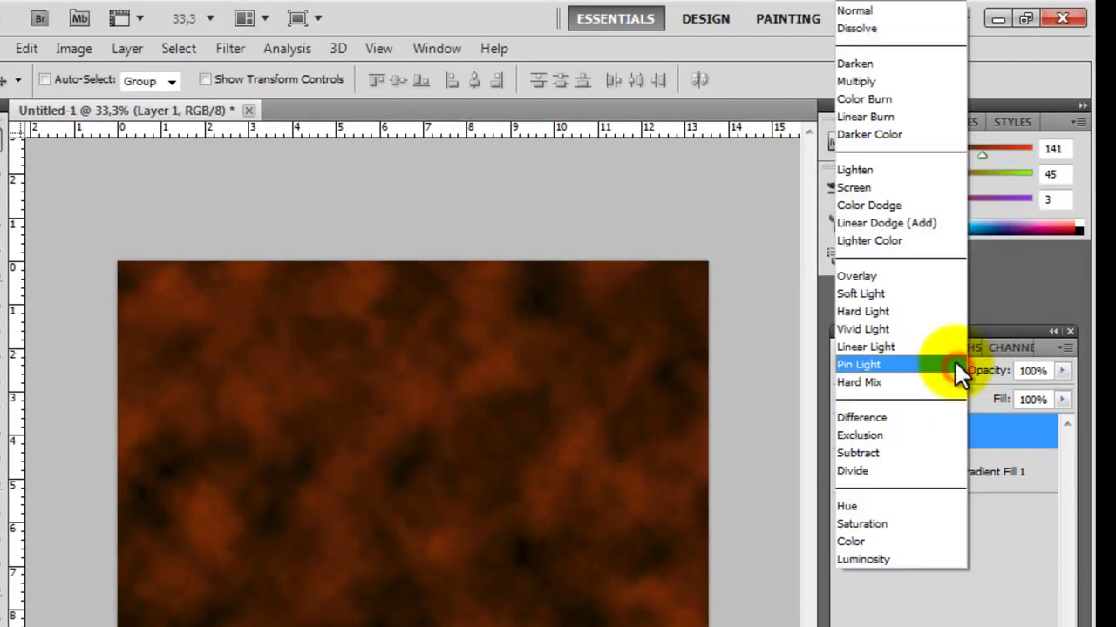
{"action": "left_click", "coordinate": [869, 85]}
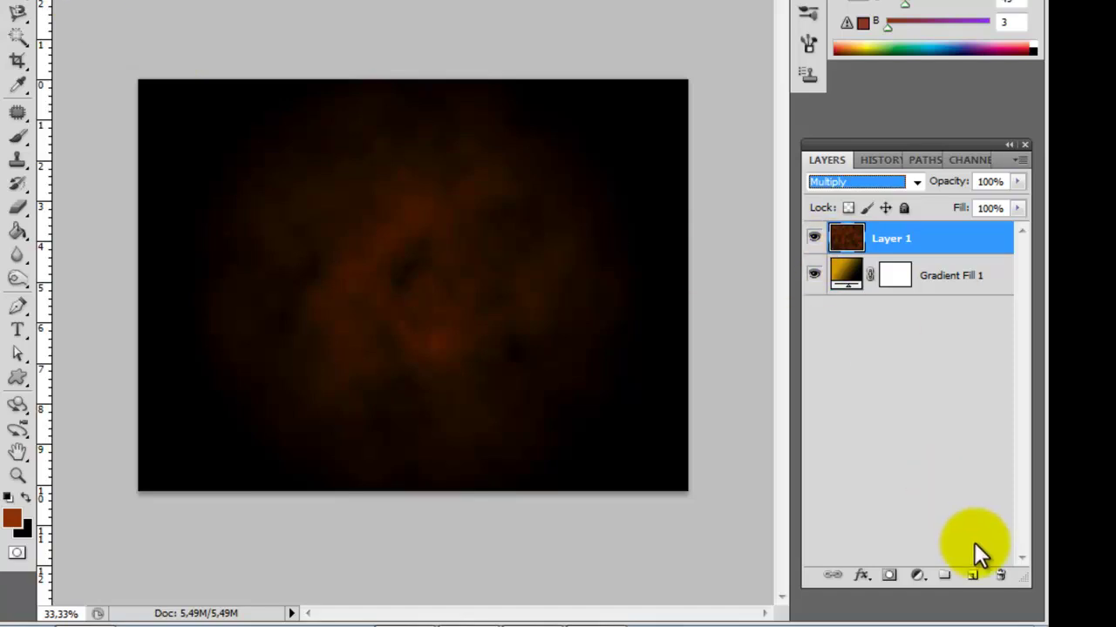
{"action": "left_click", "coordinate": [977, 577]}
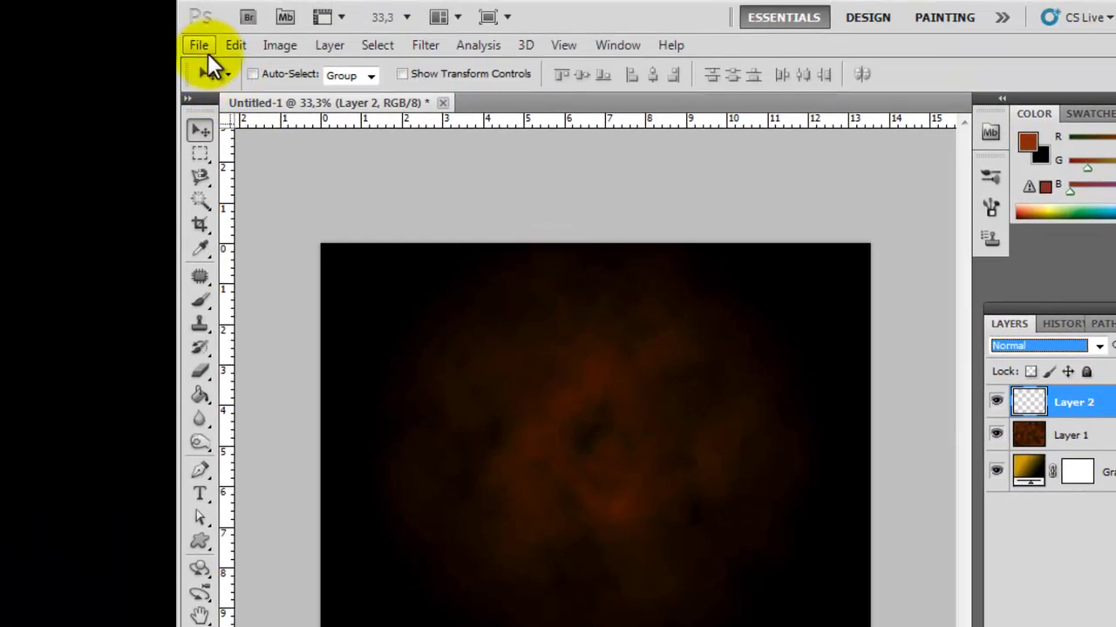
Place the cracked-earth image scaled to fill the canvas, blended in Multiply mode
{"action": "left_click", "coordinate": [202, 47]}
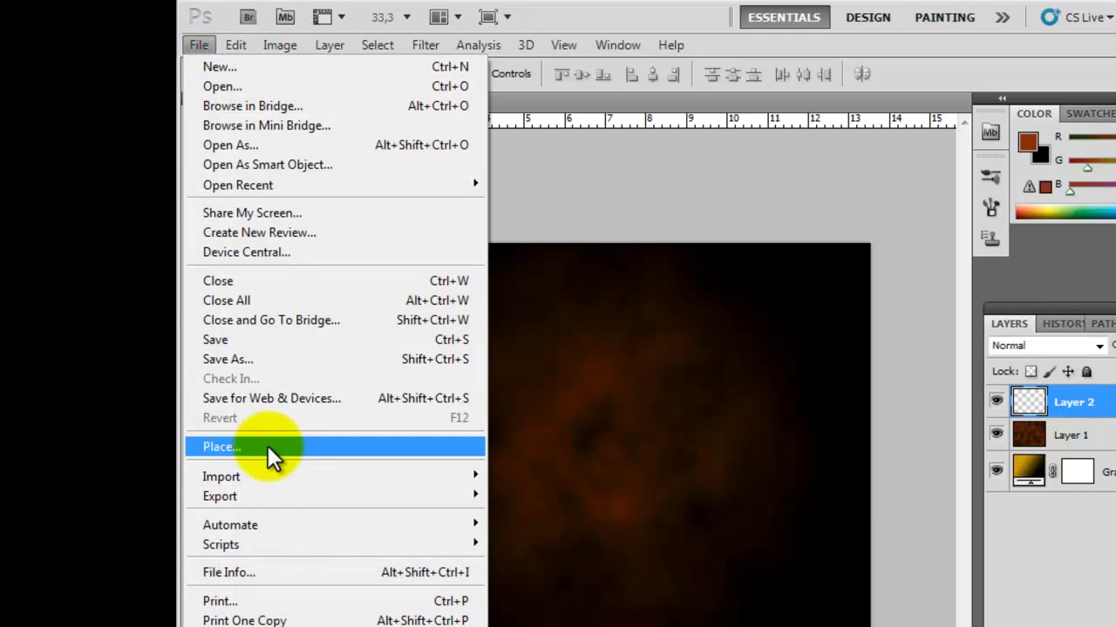
{"action": "left_click", "coordinate": [267, 447]}
{"action": "double_click", "coordinate": [593, 165]}
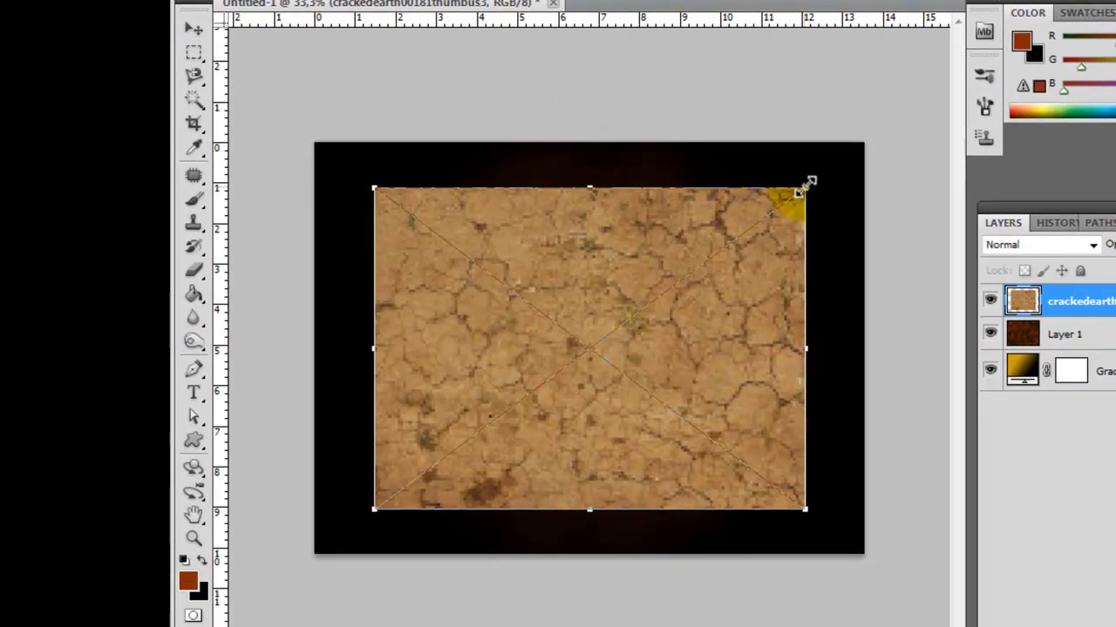
{"action": "left_click_drag", "start_coordinate": [803, 186], "coordinate": [854, 130]}
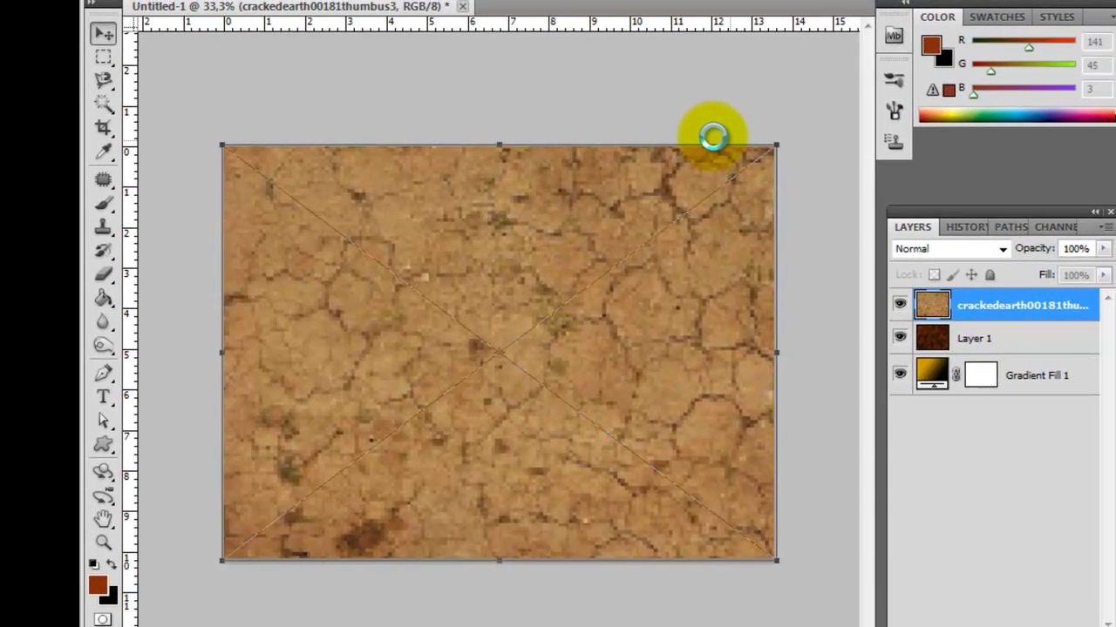
{"action": "key", "text": "Return"}
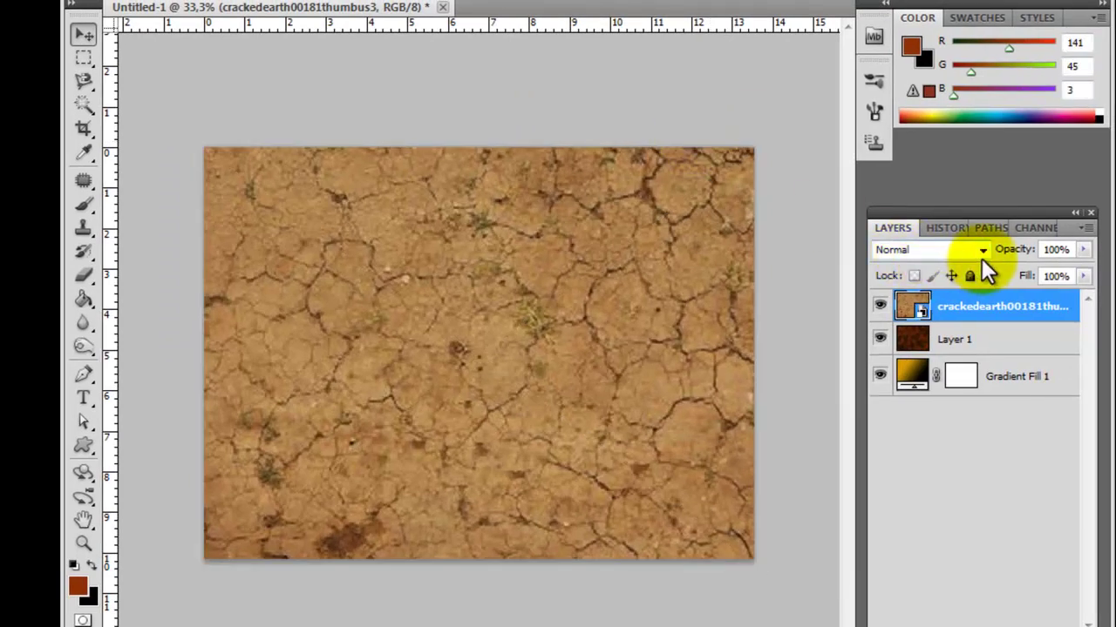
{"action": "left_click", "coordinate": [981, 252]}
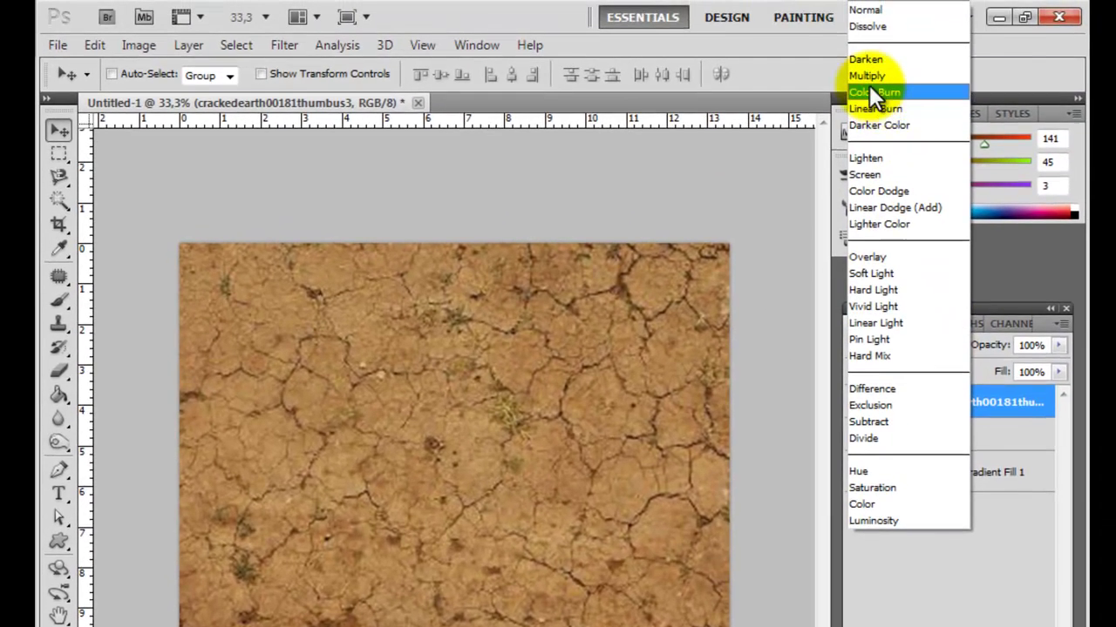
{"action": "left_click", "coordinate": [869, 78]}
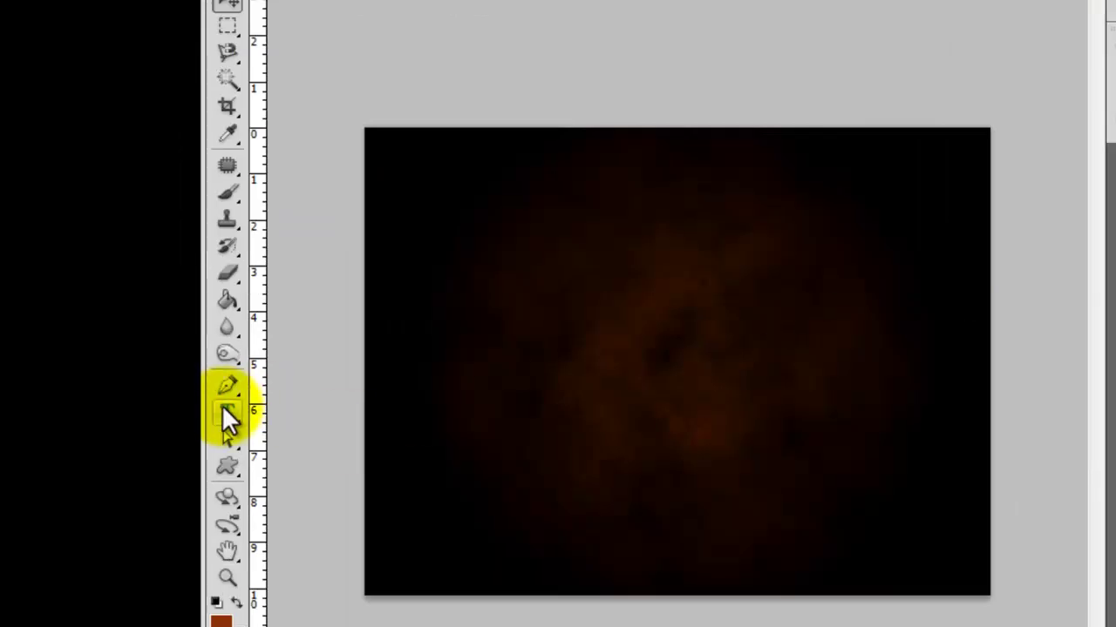
Type 'LỬA' text, enlarge it and position it near the canvas centre
{"action": "left_click", "coordinate": [224, 410]}
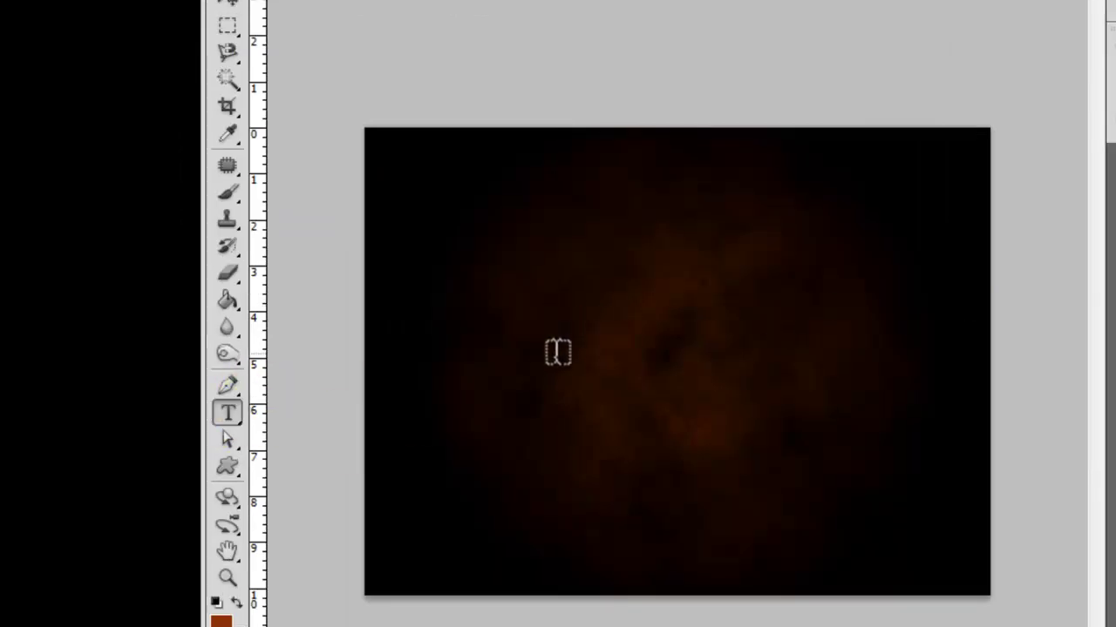
{"action": "type", "text": "L"}
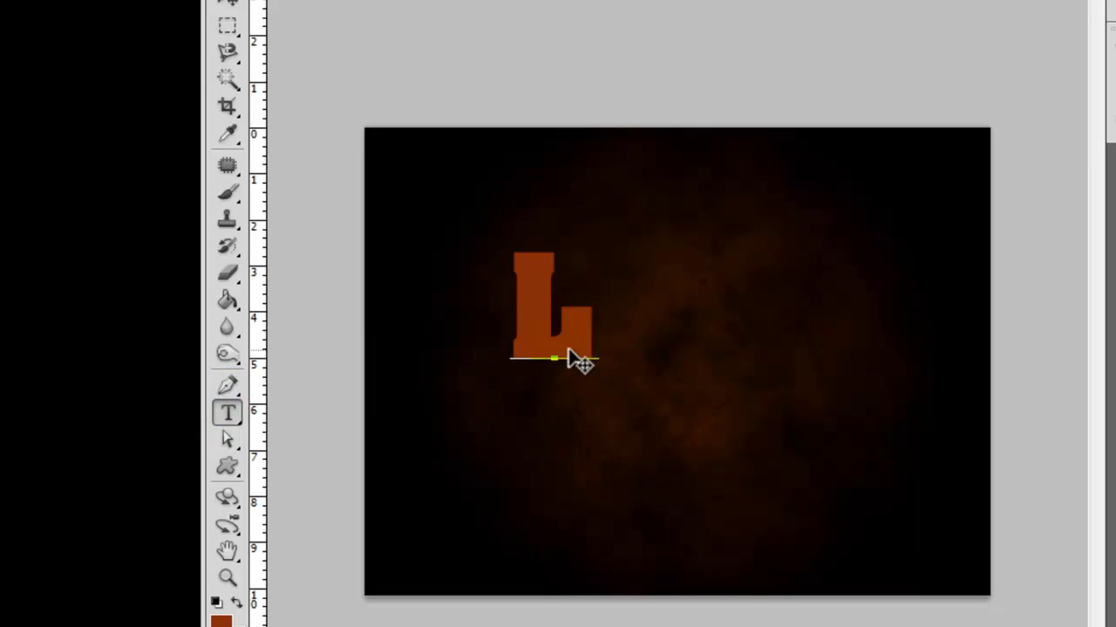
{"action": "type", "text": "U"}
{"action": "type", "text": "ỬA"}
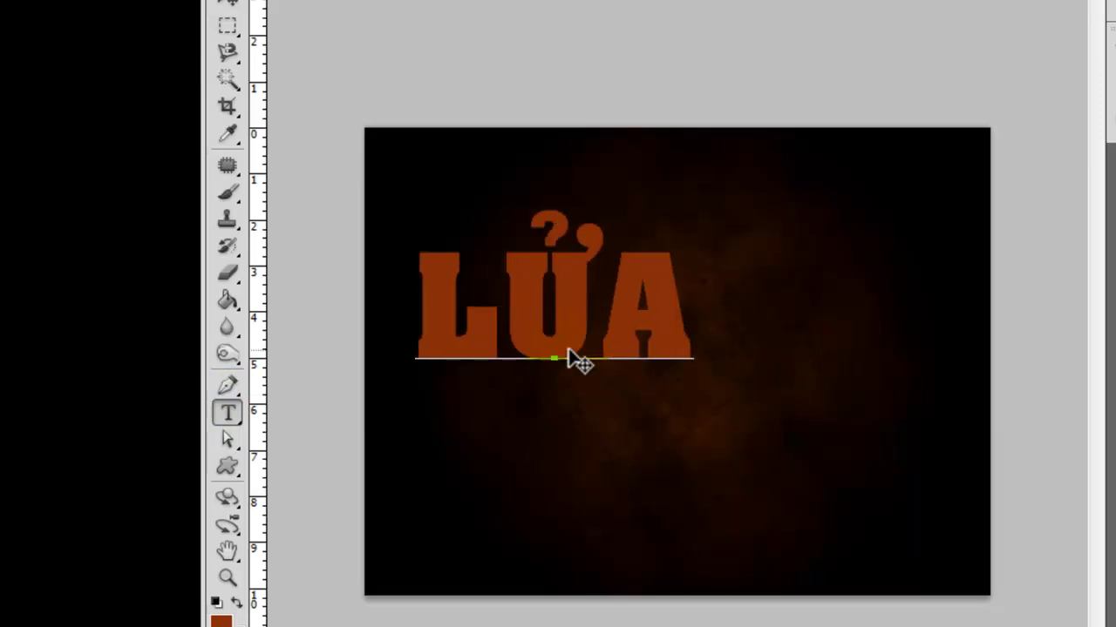
{"action": "left_click_drag", "start_coordinate": [567, 314], "coordinate": [666, 369]}
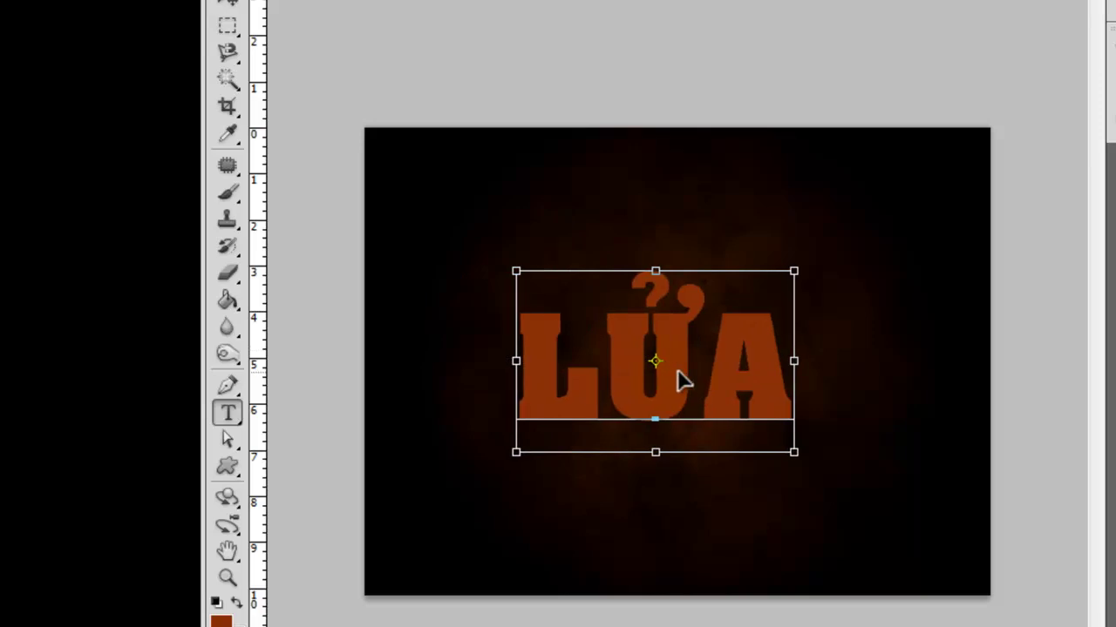
{"action": "left_click_drag", "start_coordinate": [800, 265], "coordinate": [831, 224]}
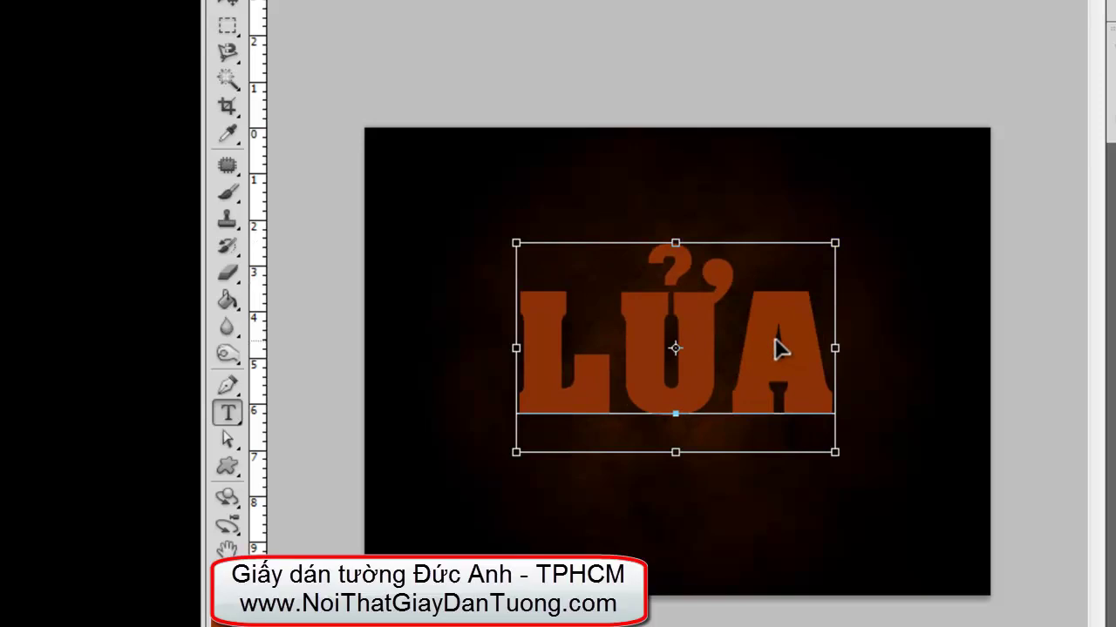
{"action": "left_click_drag", "start_coordinate": [779, 342], "coordinate": [751, 357]}
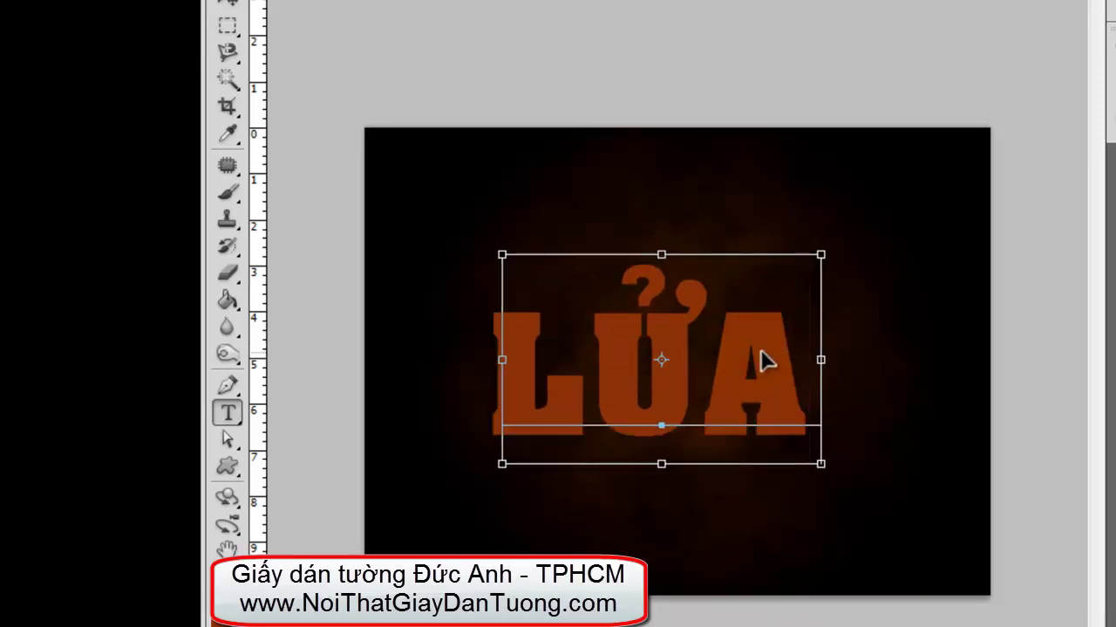
{"action": "key", "text": "Return"}
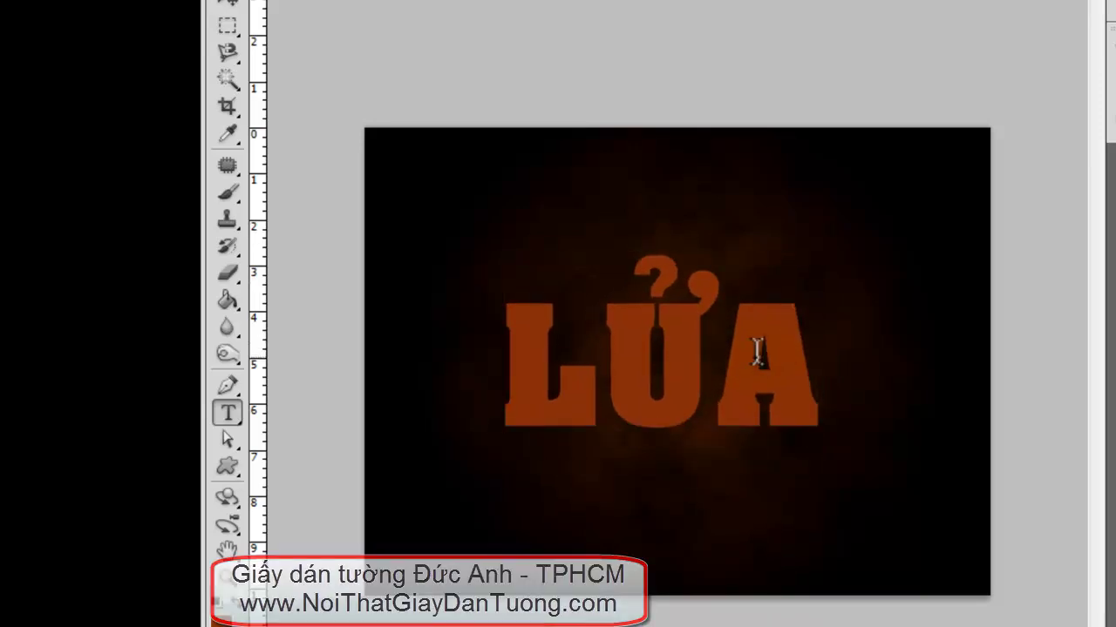
Change the LỬA text colour to white
{"action": "left_click_drag", "start_coordinate": [796, 369], "coordinate": [503, 368]}
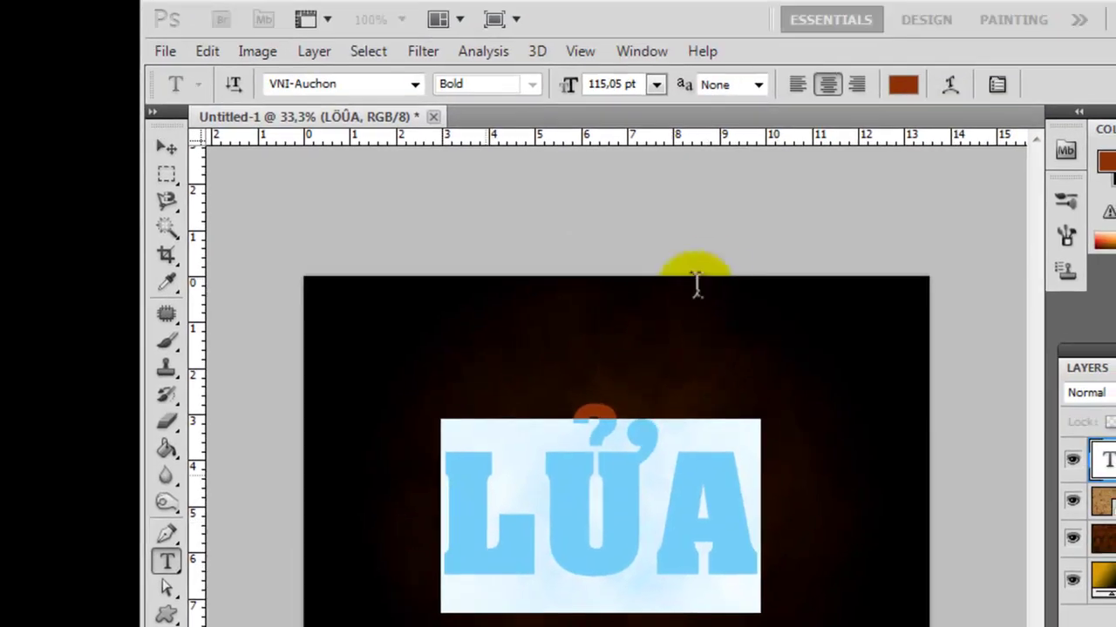
{"action": "left_click", "coordinate": [912, 50]}
{"action": "left_click_drag", "start_coordinate": [476, 365], "coordinate": [404, 308]}
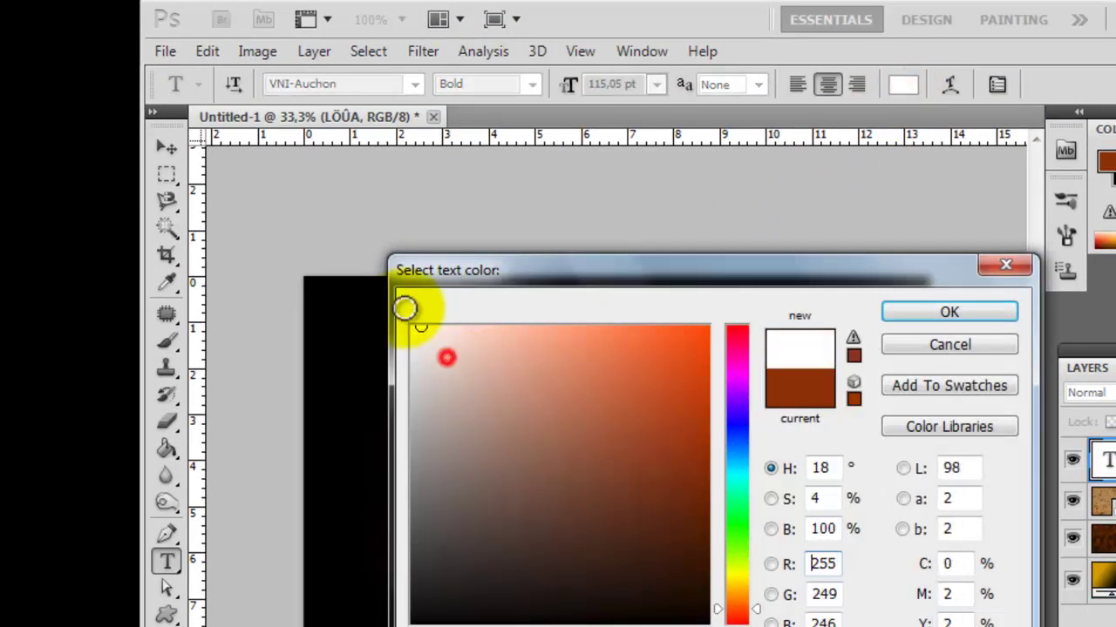
{"action": "left_click", "coordinate": [888, 307]}
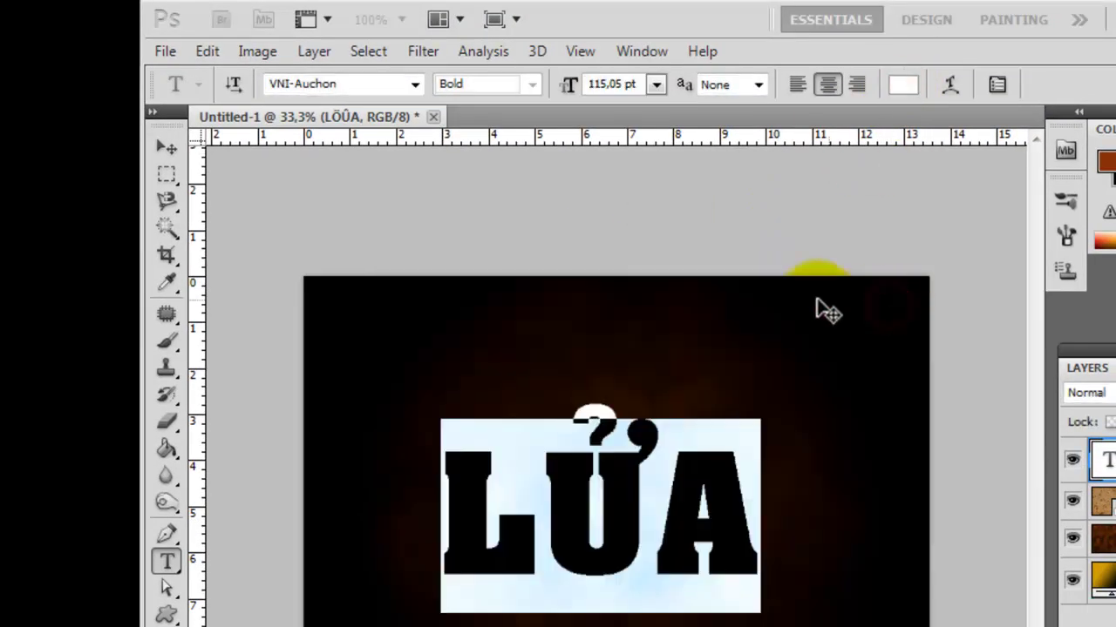
{"action": "left_click", "coordinate": [177, 145]}
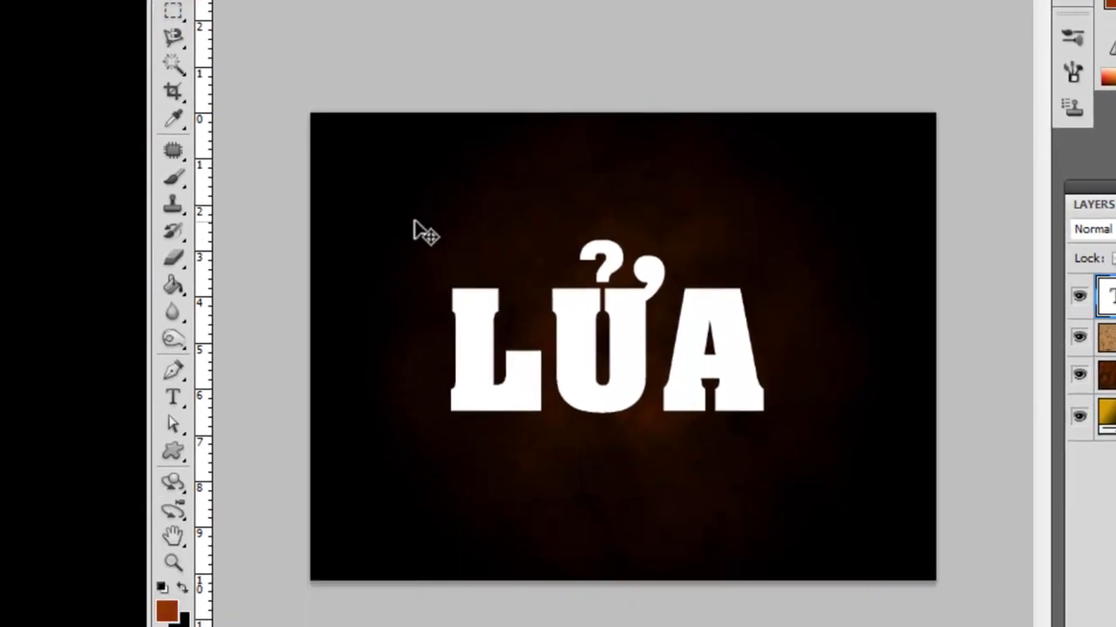
Rotate the LỬA text about 30° counter-clockwise
{"action": "key", "text": "ctrl+t"}
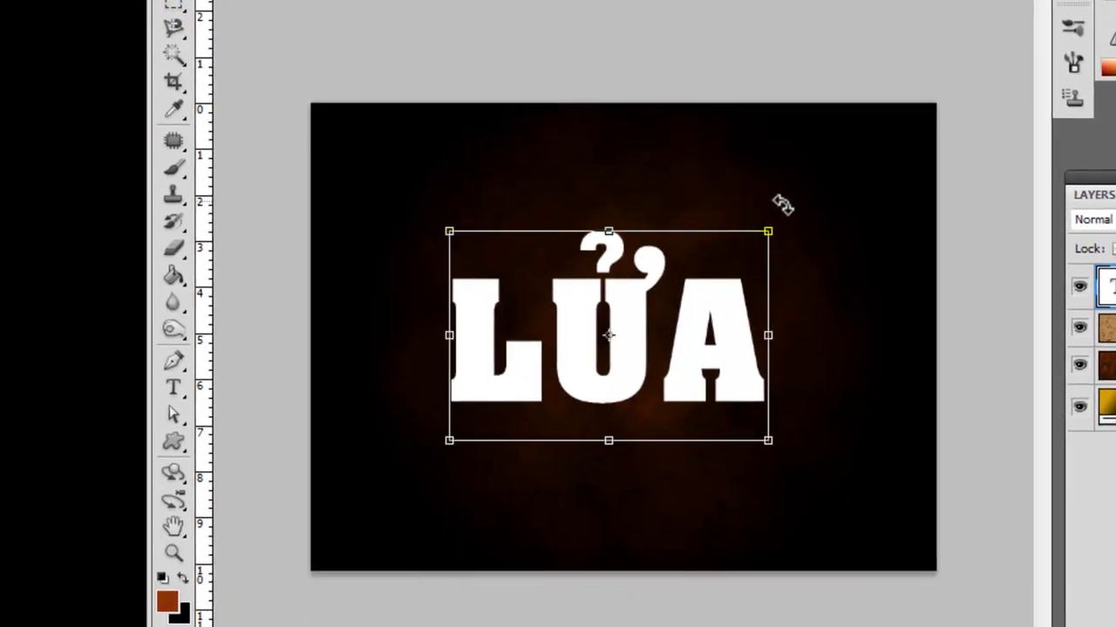
{"action": "left_click_drag", "start_coordinate": [783, 205], "coordinate": [708, 70]}
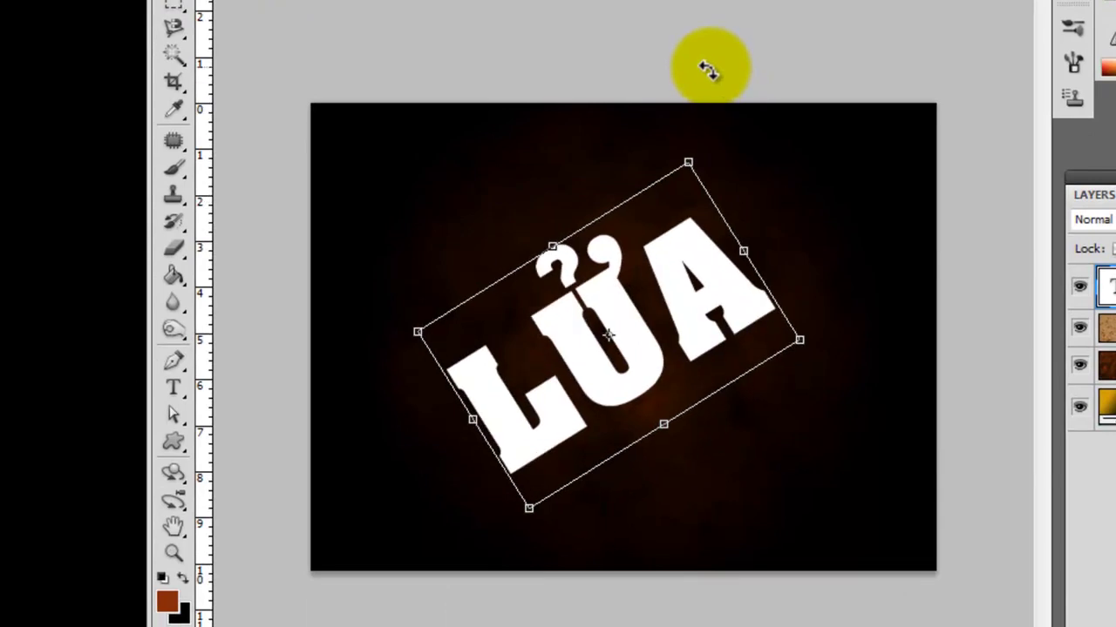
{"action": "left_click_drag", "start_coordinate": [708, 70], "coordinate": [728, 113]}
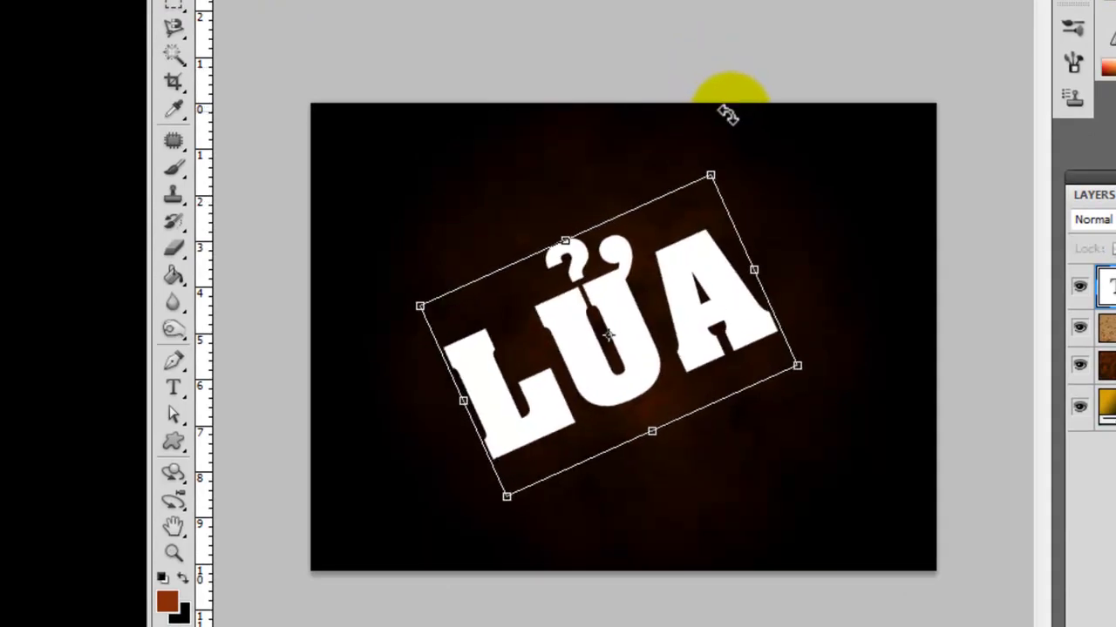
{"action": "key", "text": "Return"}
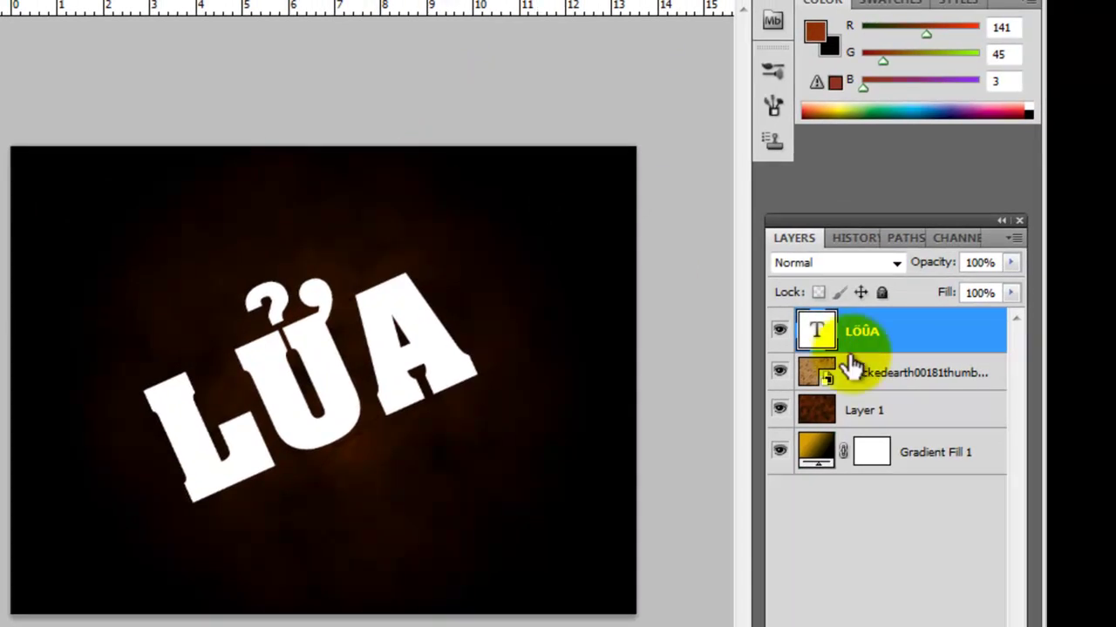
{"action": "right_click", "coordinate": [826, 325]}
Add a 3 px black outside Stroke layer style to the LỬA text
{"action": "left_click", "coordinate": [822, 365]}
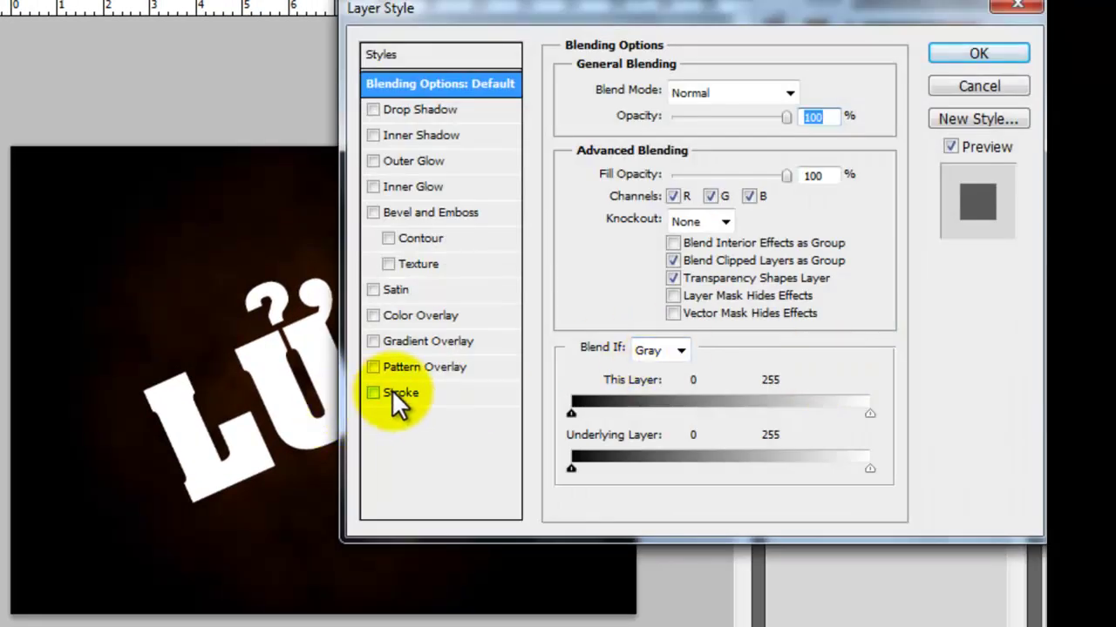
{"action": "left_click", "coordinate": [391, 392]}
{"action": "left_click", "coordinate": [717, 177]}
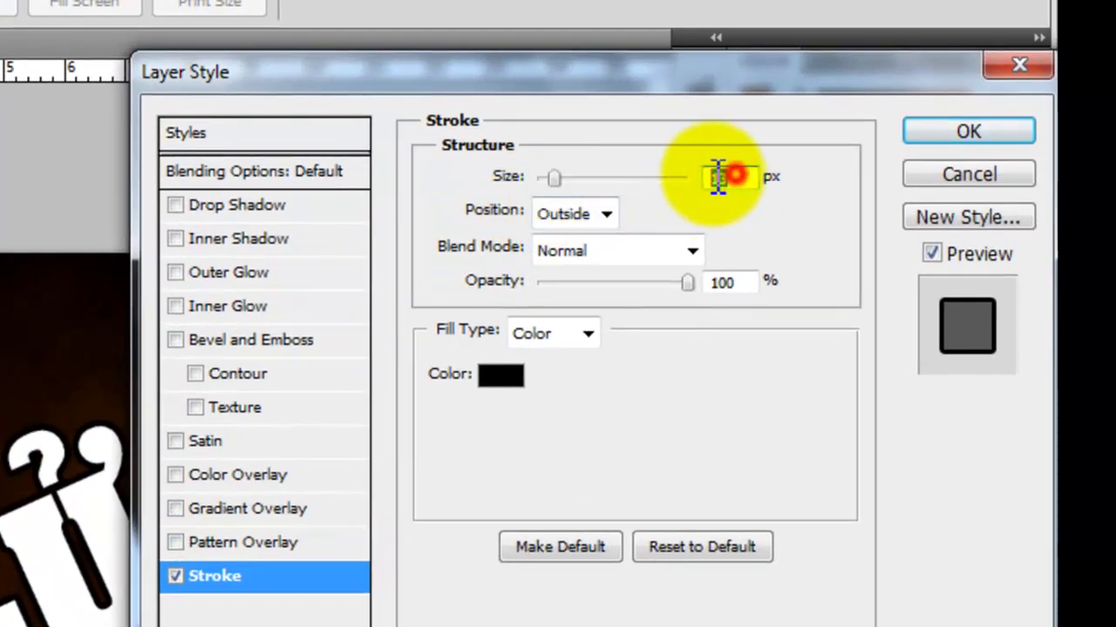
{"action": "type", "text": "3"}
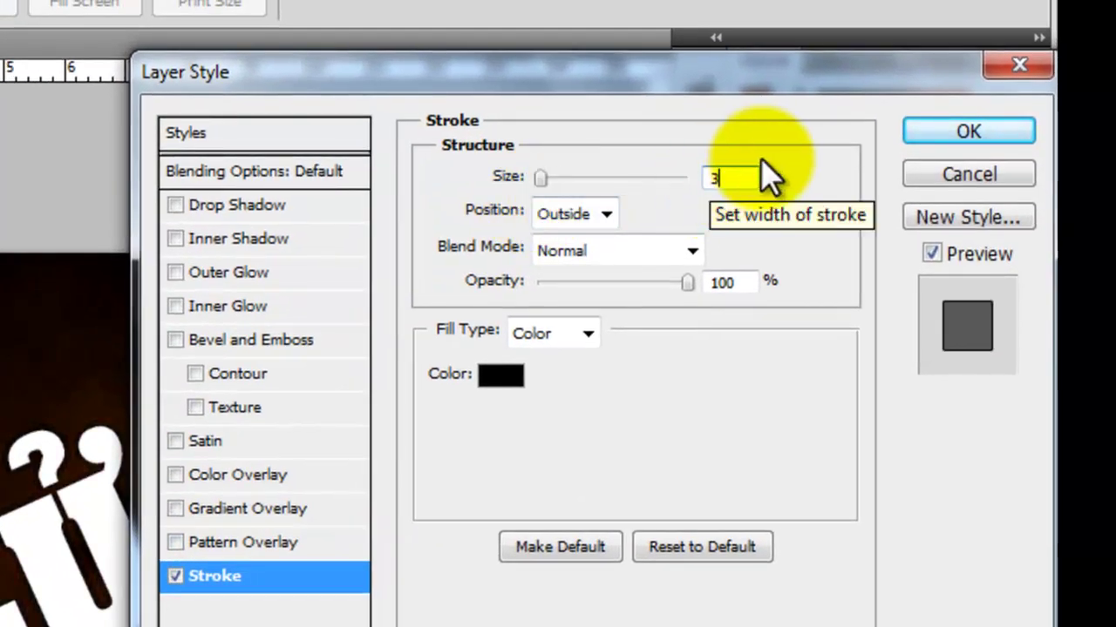
{"action": "left_click", "coordinate": [913, 137]}
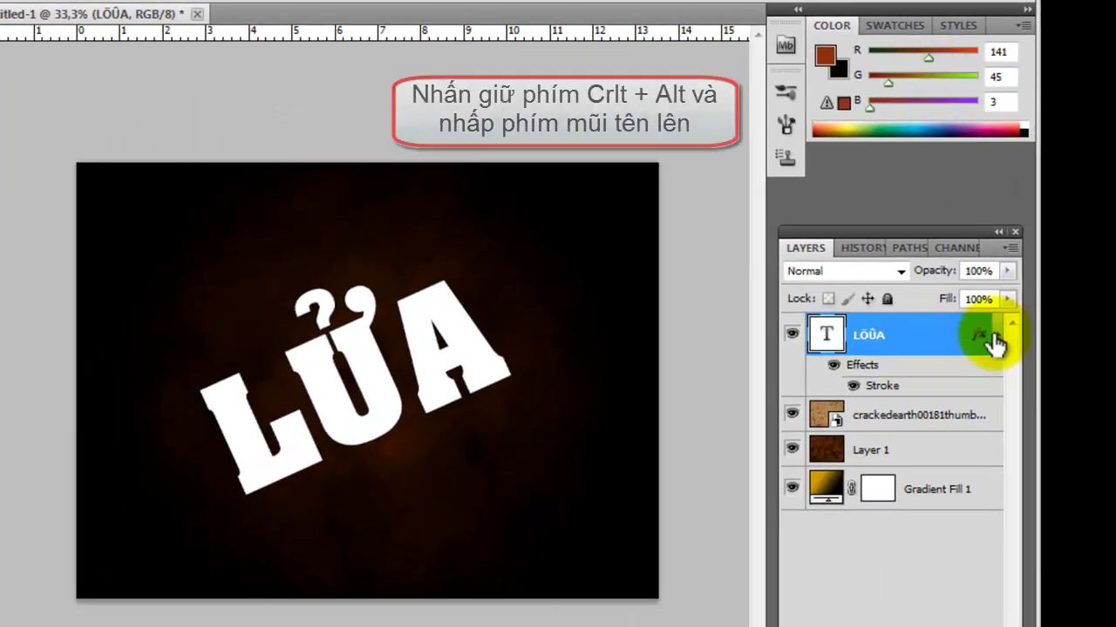
Duplicate the text layer upward into twelve offset copies and select all text layers
{"action": "left_click", "coordinate": [996, 335]}
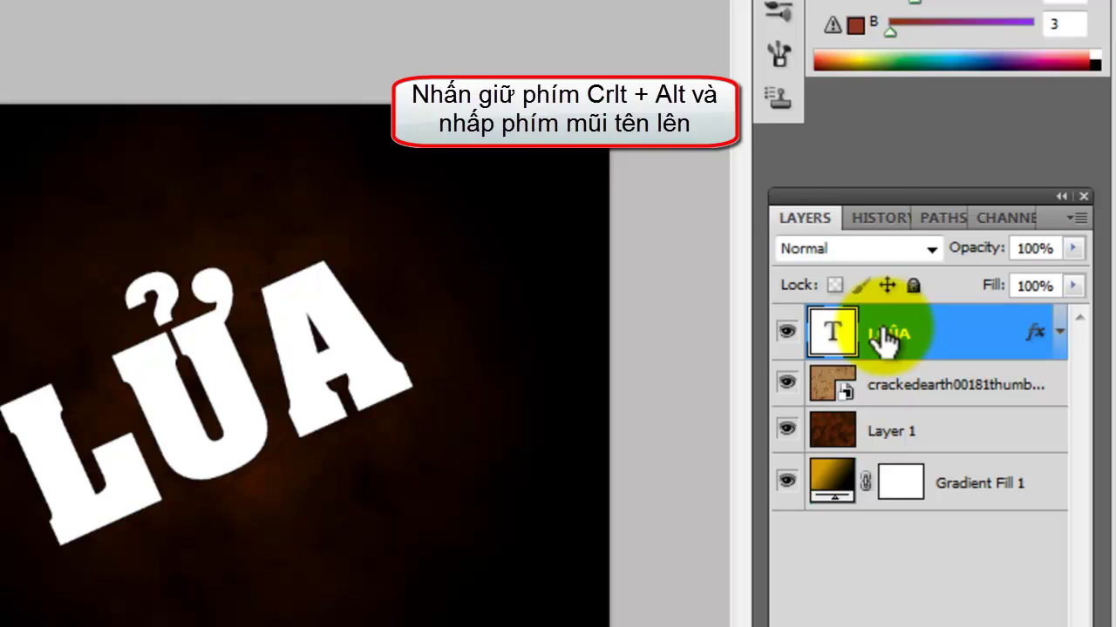
{"action": "key", "text": "ctrl+alt+Up"}
{"action": "key", "text": "ctrl+alt+Up"}
{"action": "key", "text": "ctrl+alt+Up"}
{"action": "key", "text": "ctrl+alt+Up"}
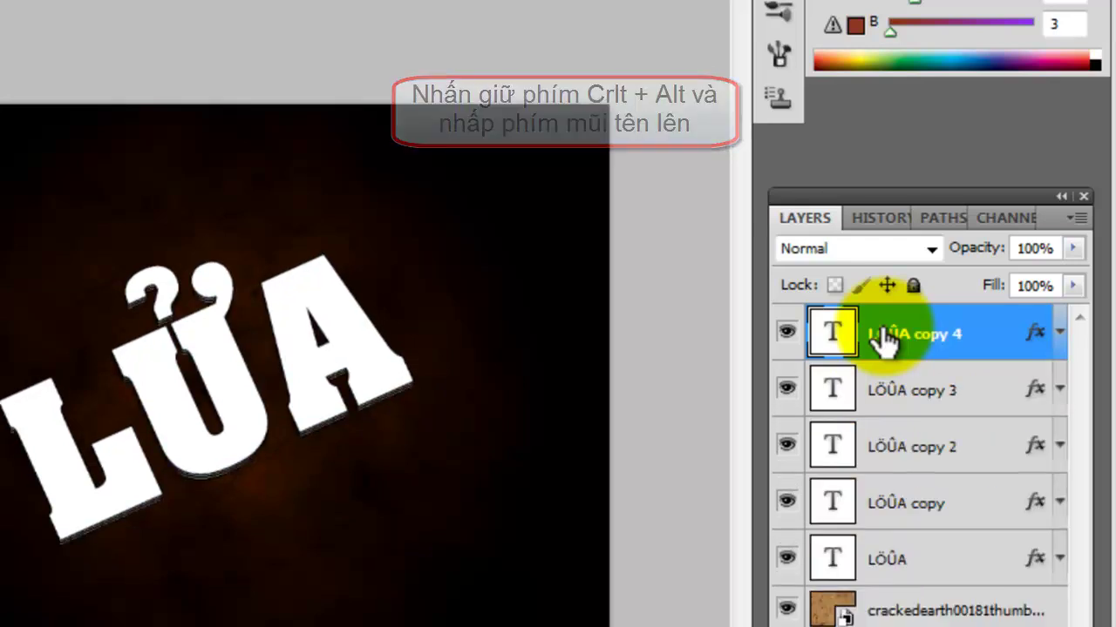
{"action": "key", "text": "ctrl+alt+Up"}
{"action": "key", "text": "ctrl+alt+Up"}
{"action": "key", "text": "ctrl+alt+Up"}
{"action": "key", "text": "ctrl+alt+Up"}
{"action": "key", "text": "ctrl+alt+Up"}
{"action": "key", "text": "ctrl+alt+Up"}
{"action": "key", "text": "ctrl+alt+Up"}
{"action": "key", "text": "ctrl+alt+Up"}
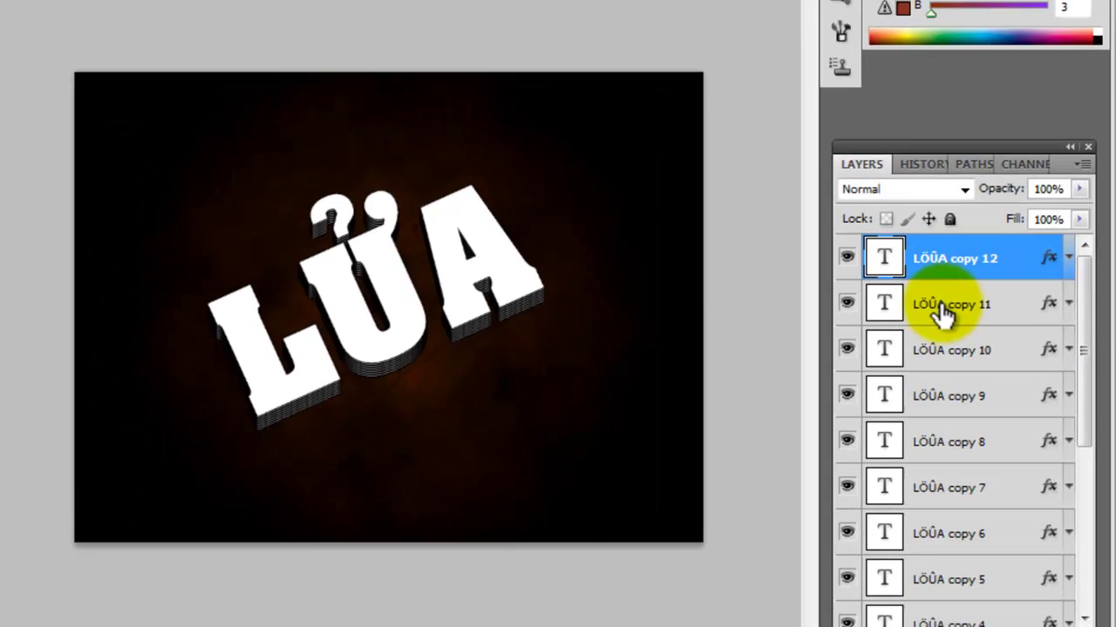
{"action": "left_click", "coordinate": [941, 312]}
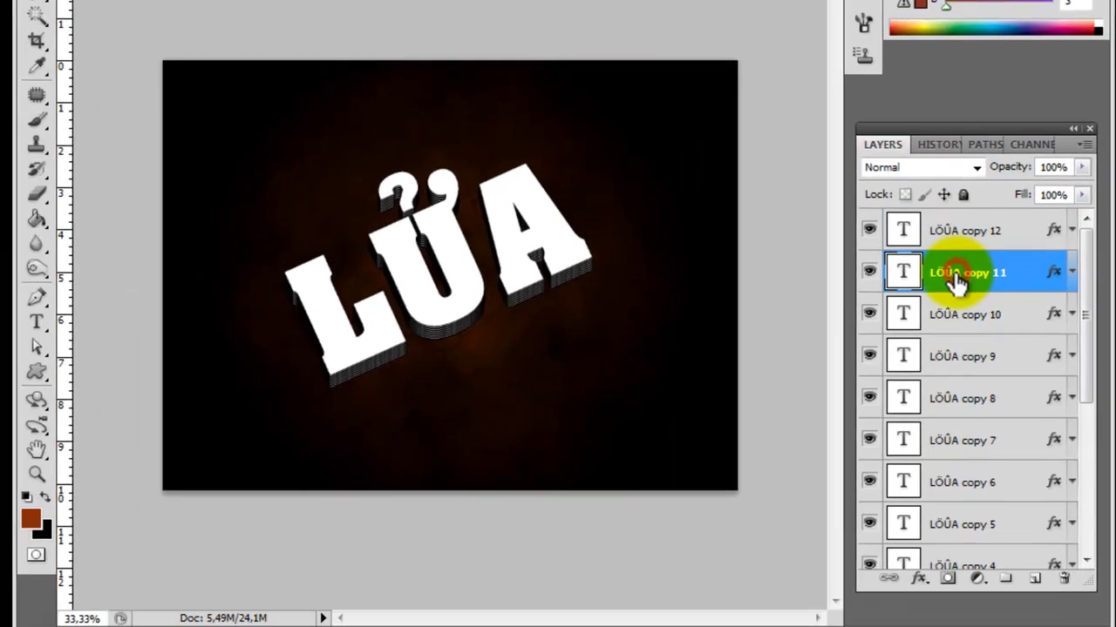
{"action": "left_click_drag", "start_coordinate": [1085, 262], "coordinate": [1094, 400]}
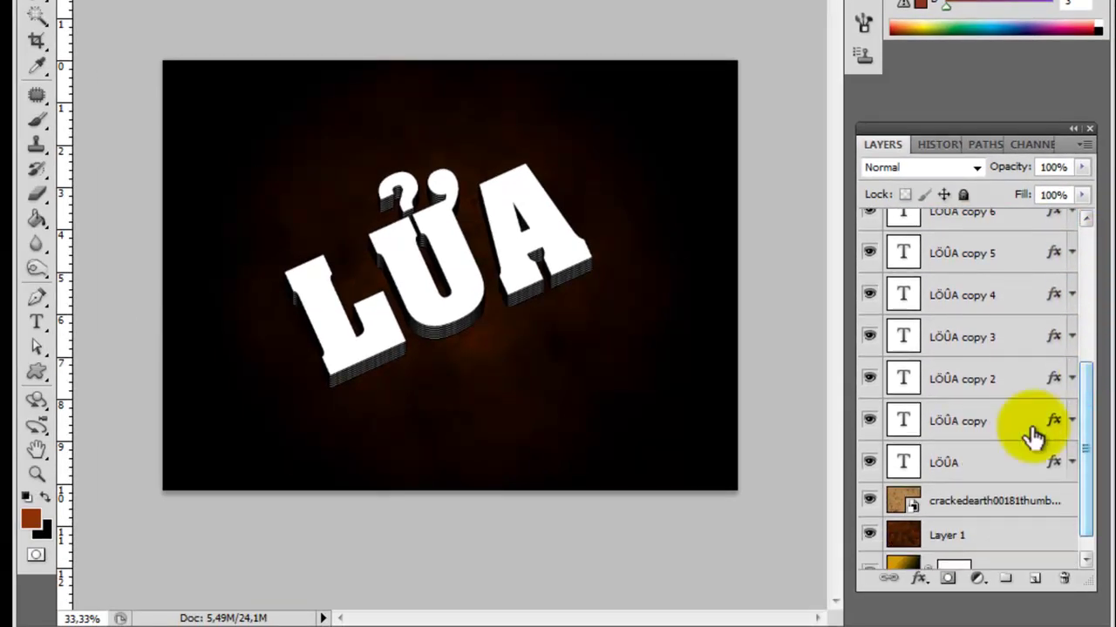
{"action": "left_click", "coordinate": [944, 468], "text": "shift"}
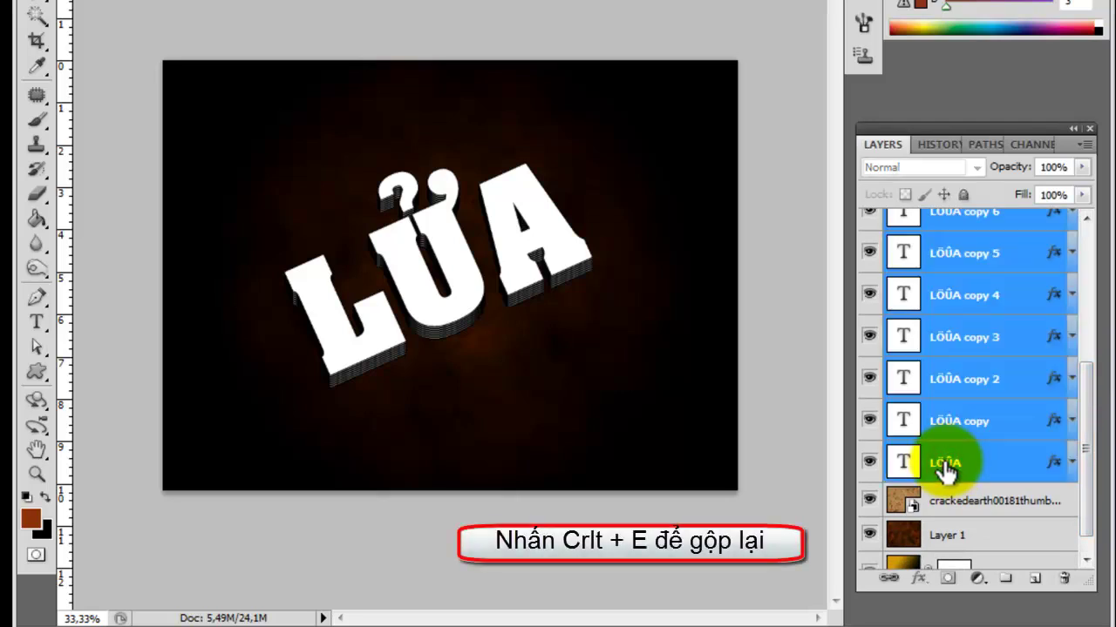
Merge the extrusion copies into copy 11 and clear the letter-face area from it
{"action": "key", "text": "ctrl+e"}
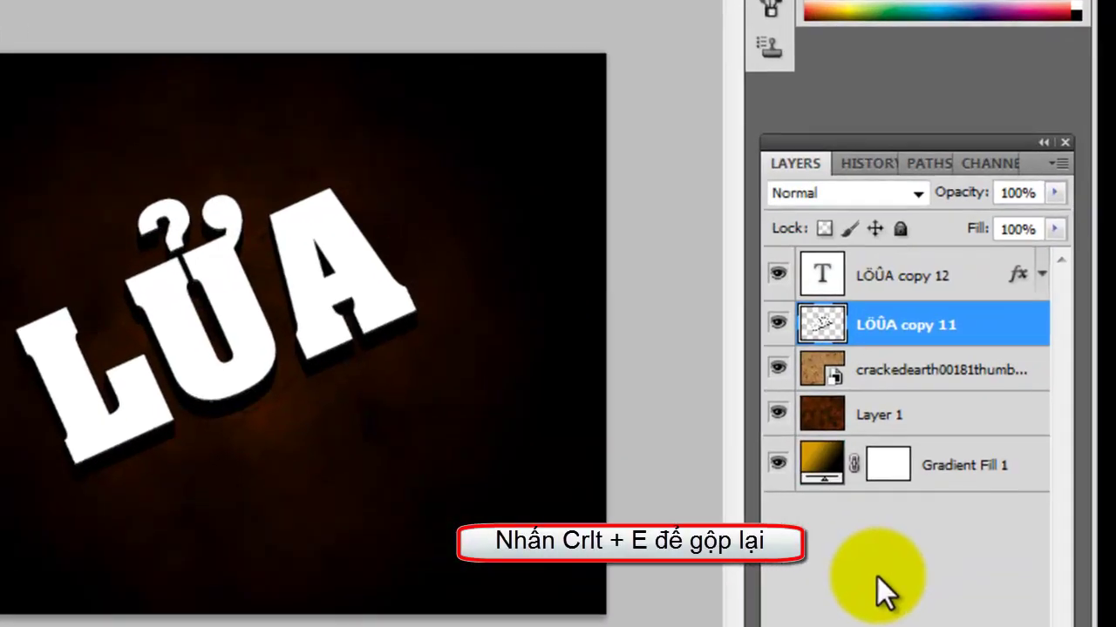
{"action": "left_click", "coordinate": [876, 277]}
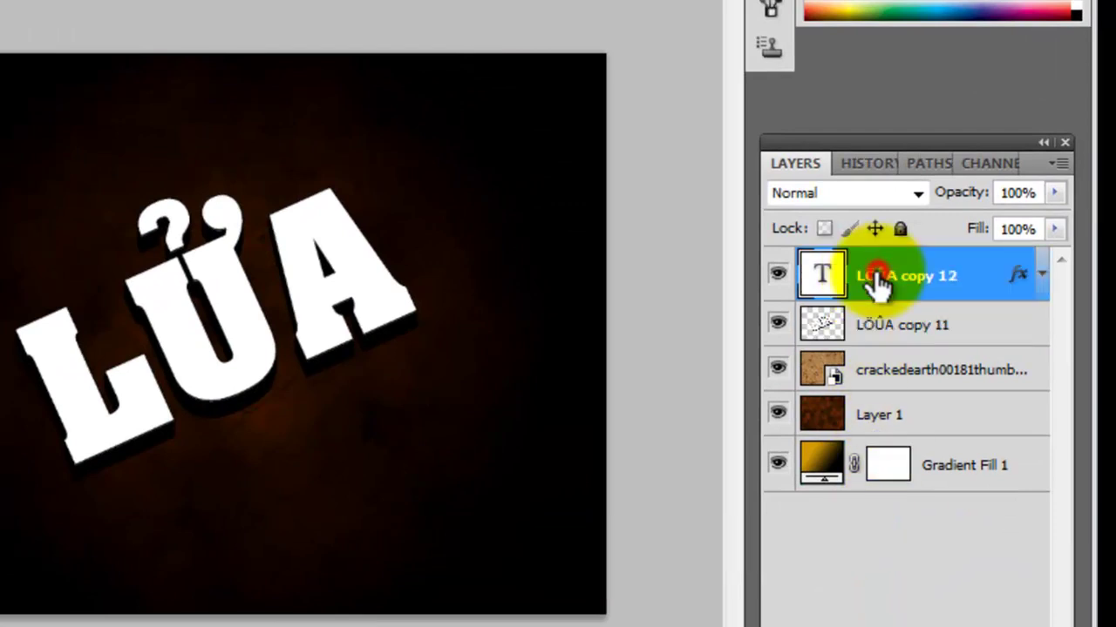
{"action": "left_click_drag", "start_coordinate": [875, 277], "coordinate": [876, 342]}
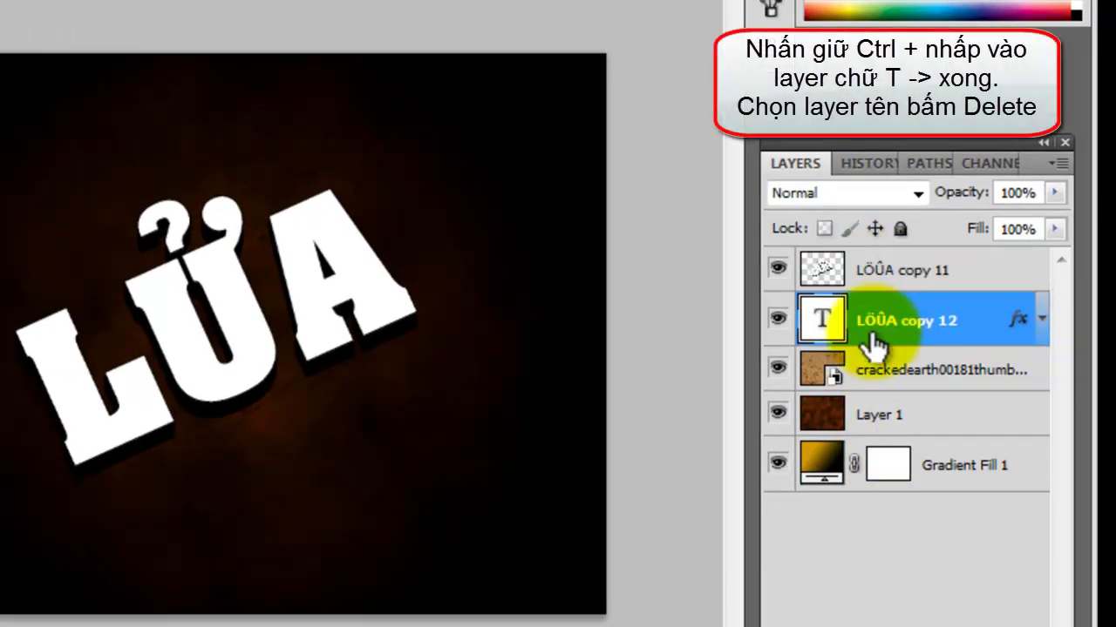
{"action": "left_click", "coordinate": [823, 323], "text": "ctrl"}
{"action": "left_click", "coordinate": [823, 272]}
{"action": "key", "text": "Delete"}
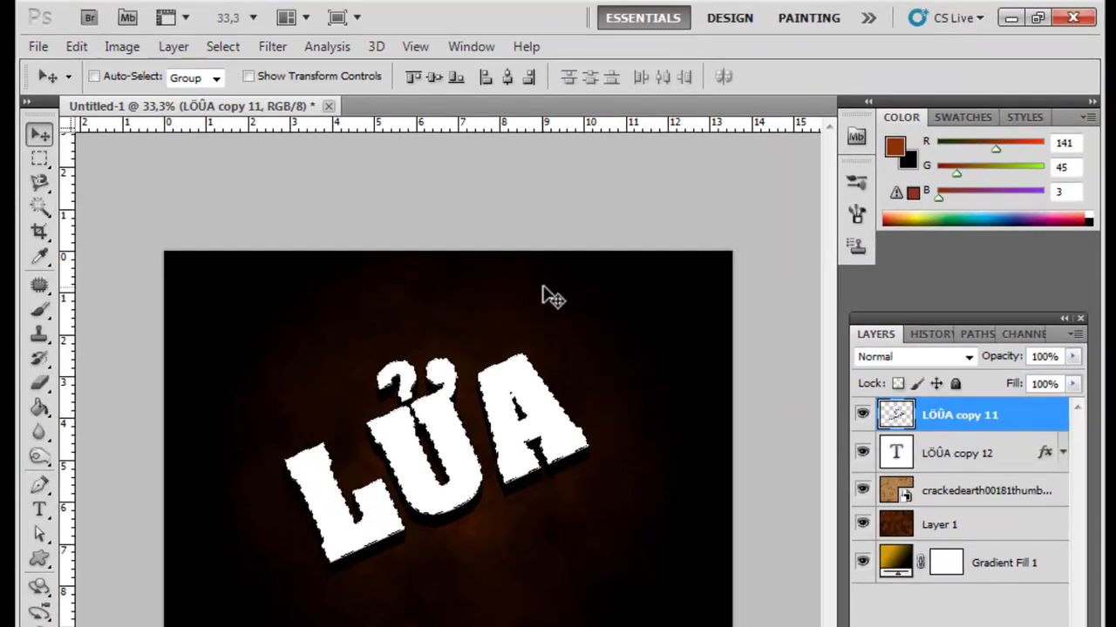
Deselect, check the cutout, and add an empty Layer 2 beneath the merged layer
{"action": "left_click", "coordinate": [224, 48]}
{"action": "left_click", "coordinate": [234, 91]}
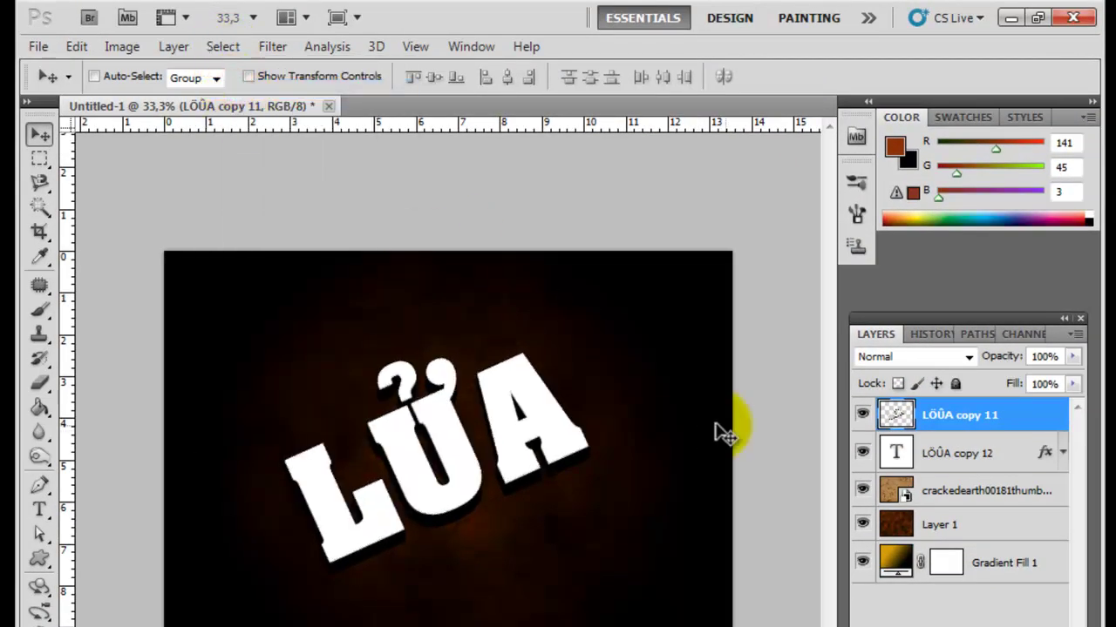
{"action": "left_click", "coordinate": [862, 452]}
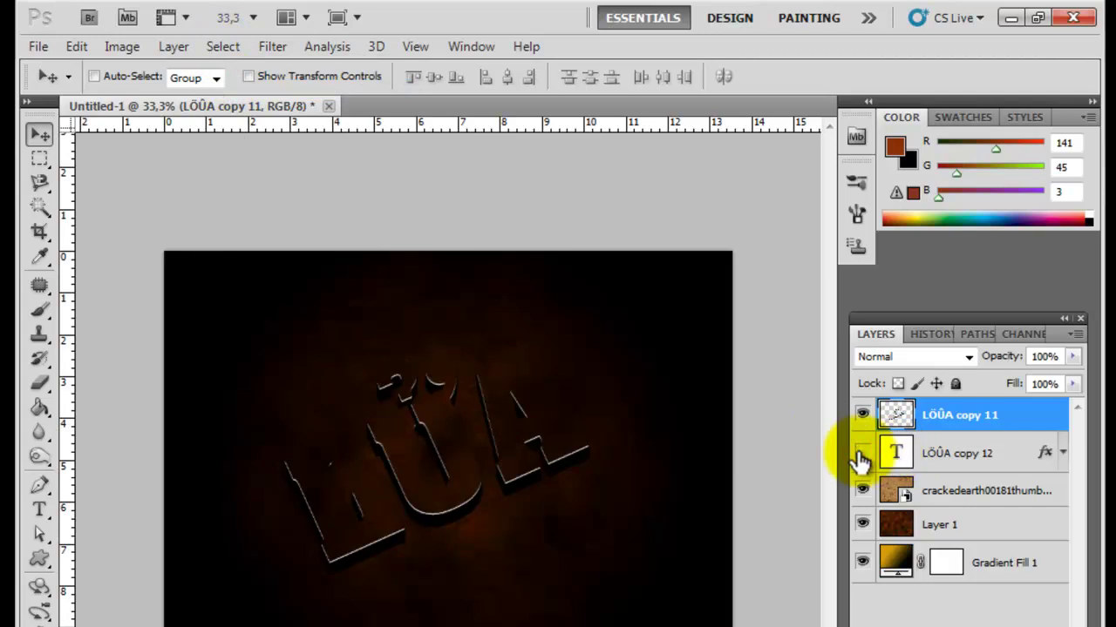
{"action": "left_click", "coordinate": [861, 454]}
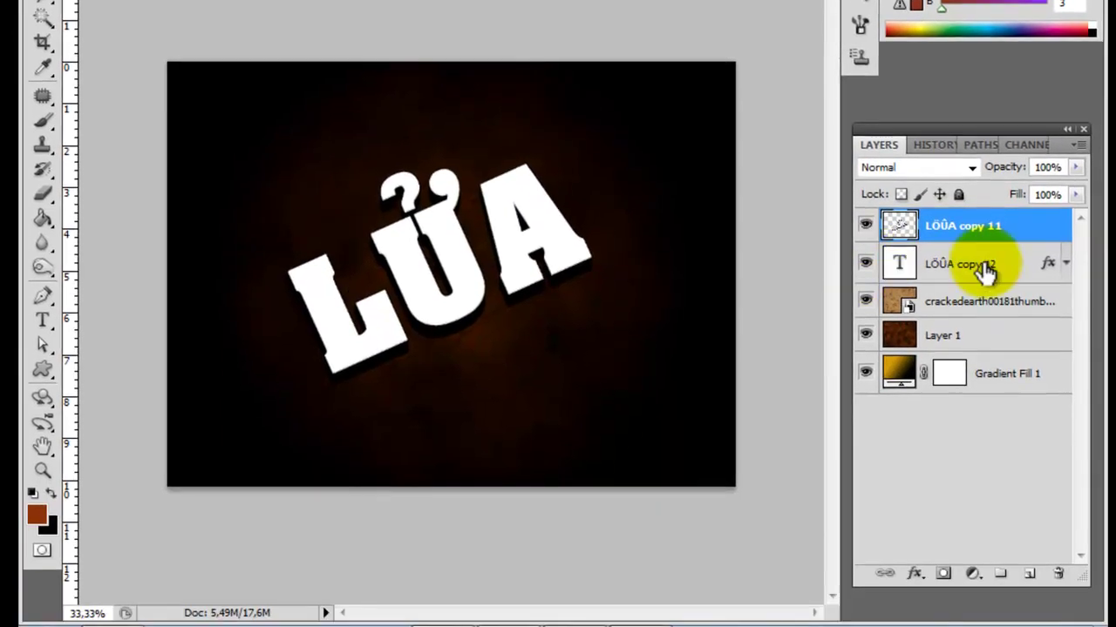
{"action": "left_click", "coordinate": [980, 457]}
{"action": "left_click", "coordinate": [1028, 574]}
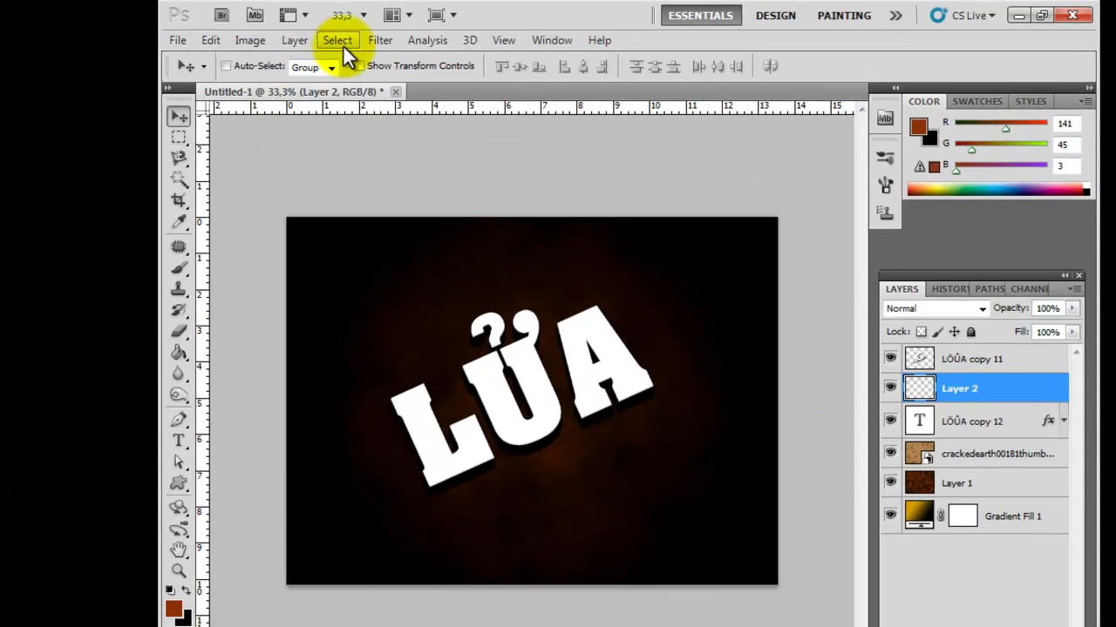
Render Clouds onto Layer 2
{"action": "left_click", "coordinate": [378, 39]}
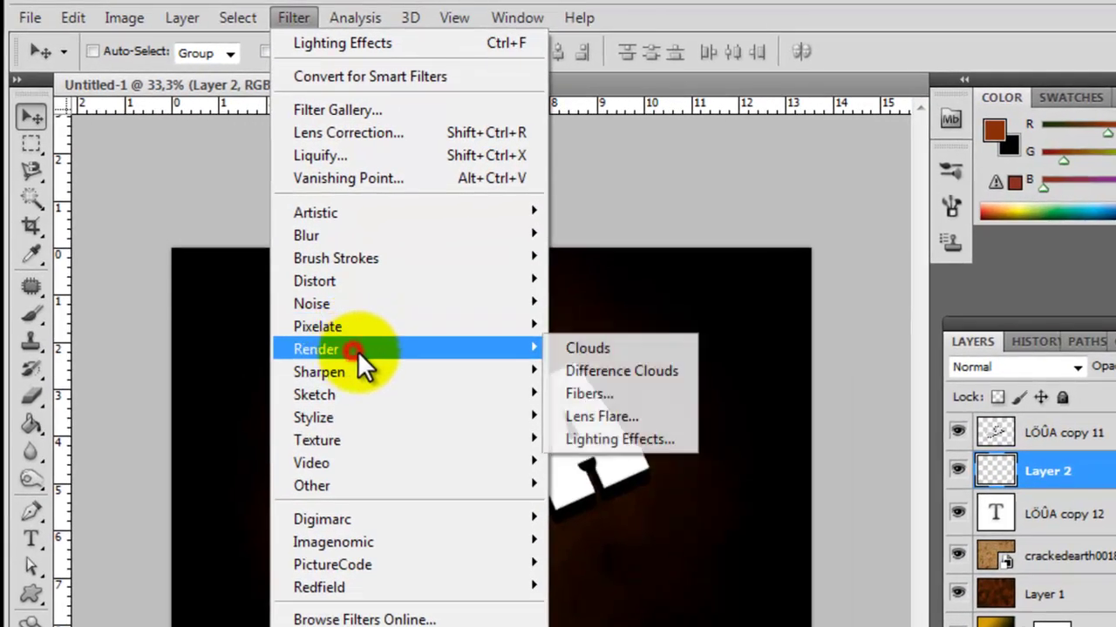
{"action": "left_click", "coordinate": [357, 349]}
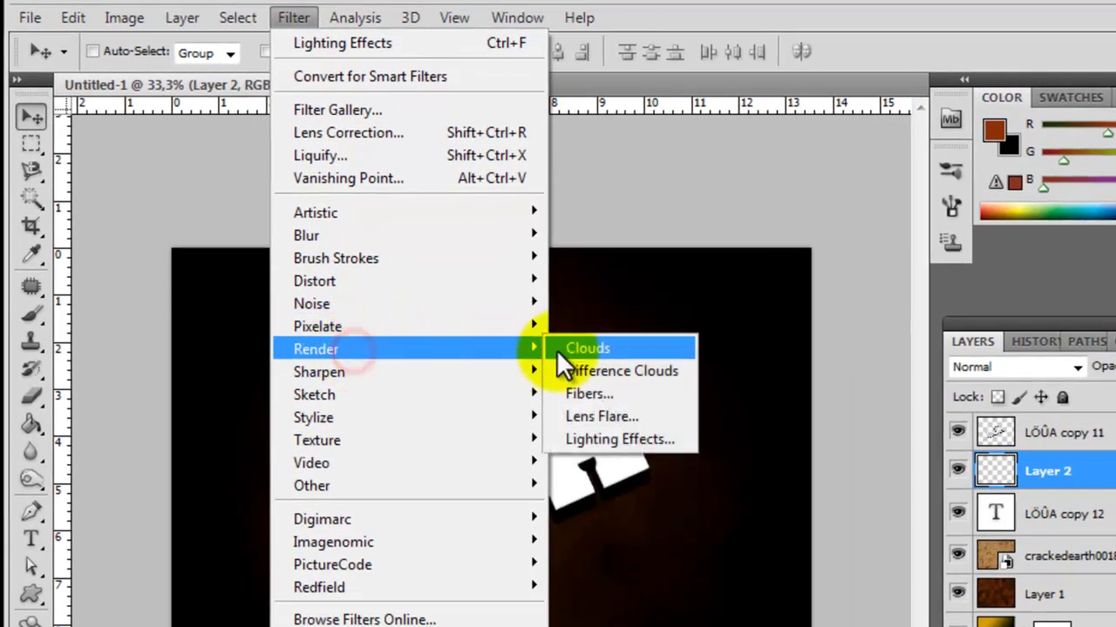
{"action": "left_click", "coordinate": [571, 350]}
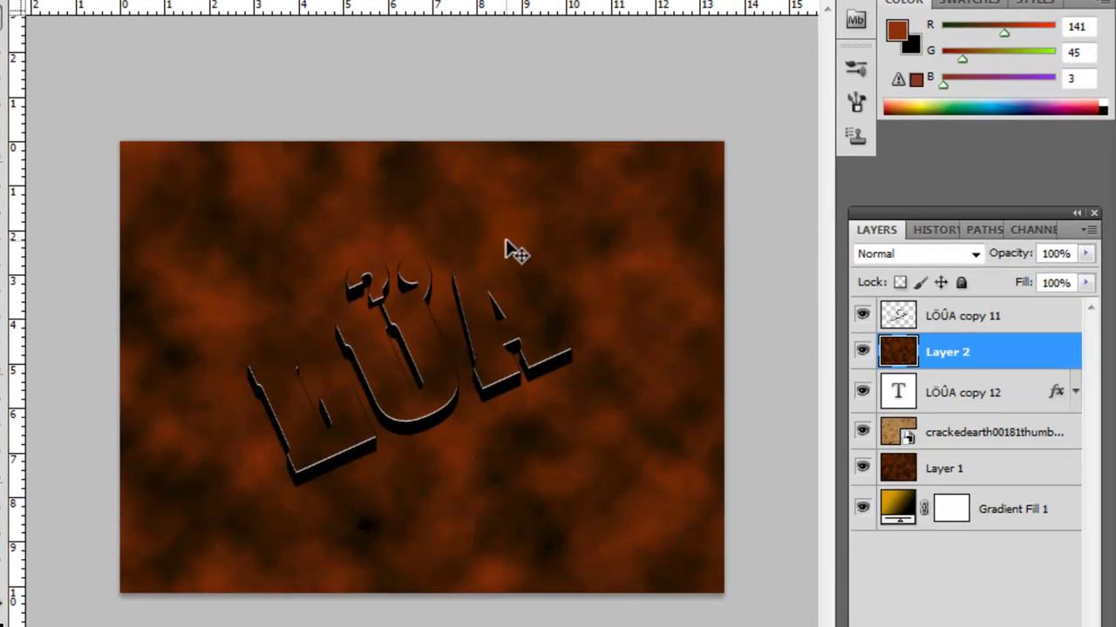
Clip Layer 2 to the LỬA text and add an empty Layer 3 above
{"action": "right_click", "coordinate": [907, 352]}
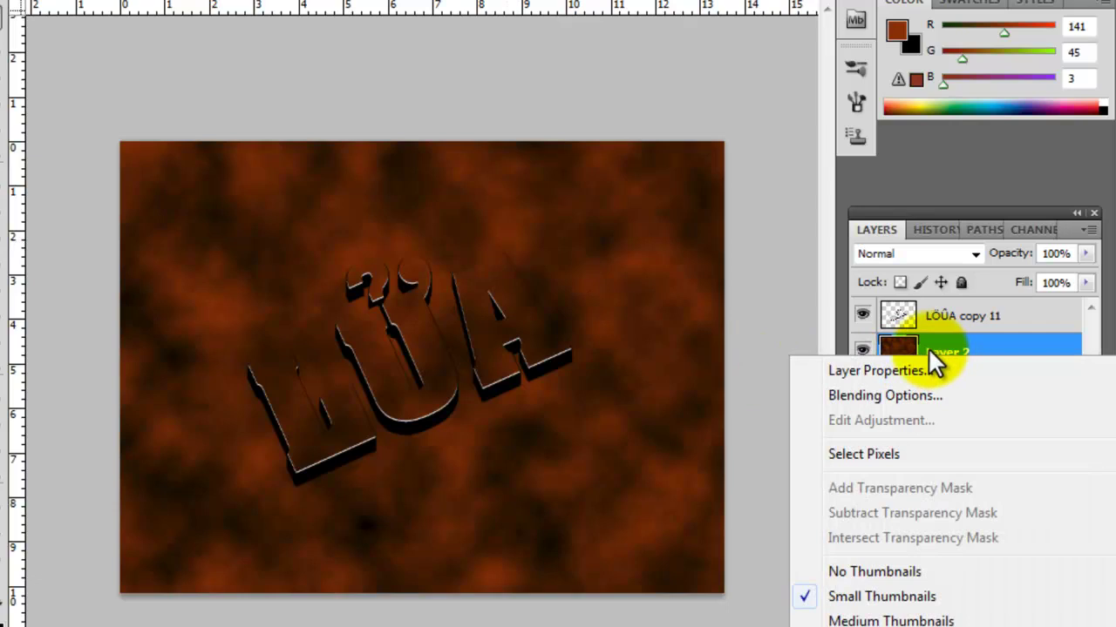
{"action": "left_click", "coordinate": [800, 305]}
{"action": "right_click", "coordinate": [940, 353]}
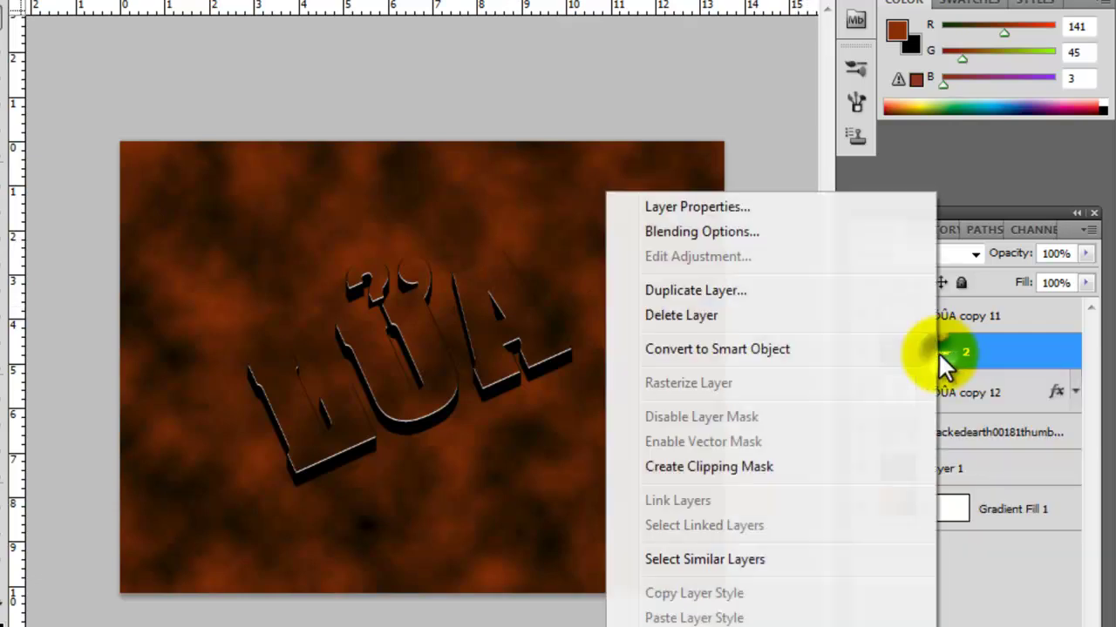
{"action": "left_click", "coordinate": [755, 467]}
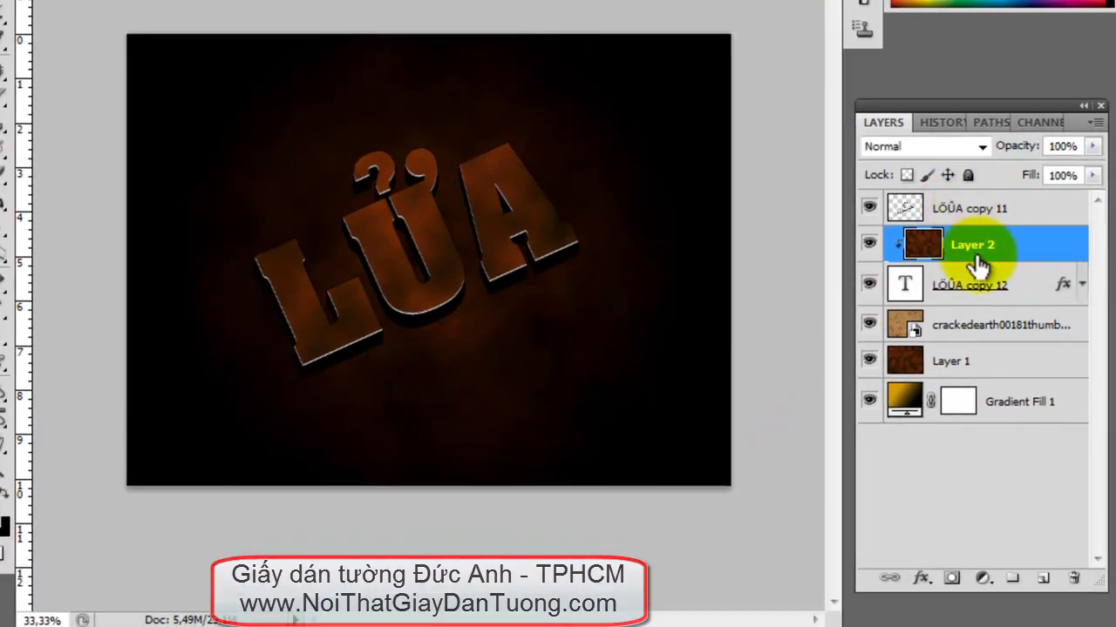
{"action": "left_click", "coordinate": [1044, 579]}
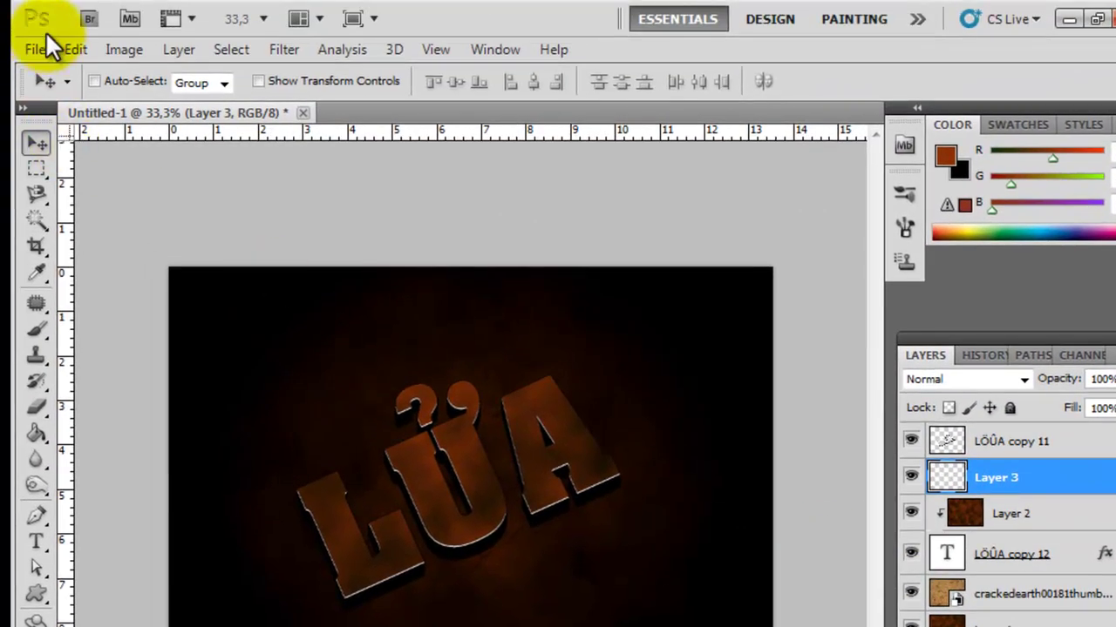
Place the FIRE(1) image, rotated and moved left and down over the LỬA text
{"action": "left_click", "coordinate": [36, 48]}
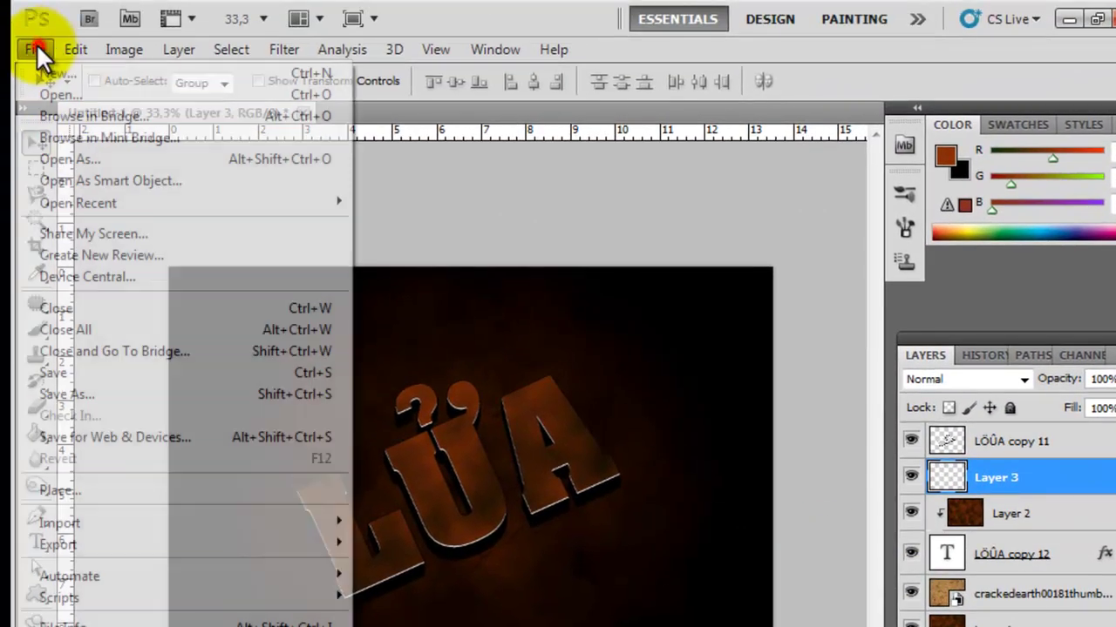
{"action": "left_click", "coordinate": [64, 491]}
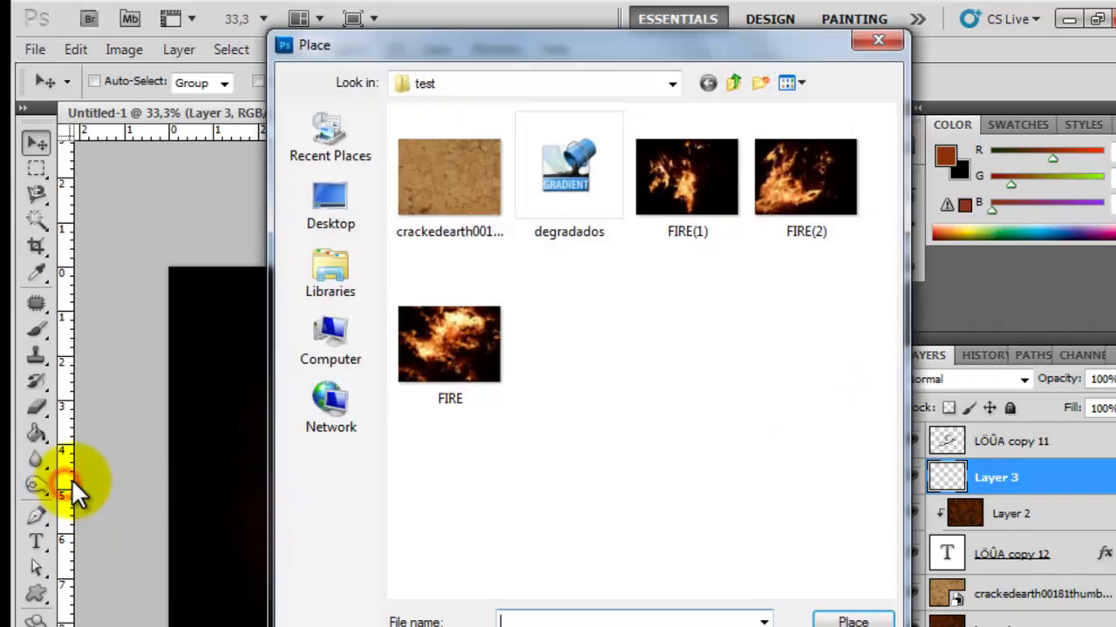
{"action": "double_click", "coordinate": [690, 169]}
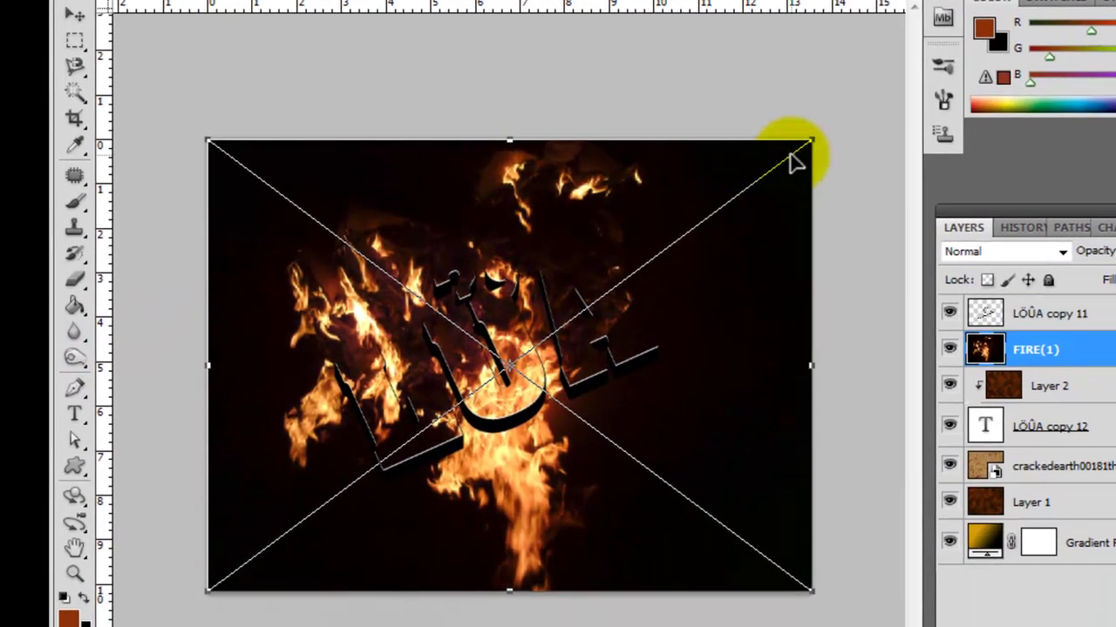
{"action": "mouse_move", "coordinate": [823, 124]}
{"action": "left_mouse_down"}
{"action": "mouse_move", "coordinate": [535, 493]}
{"action": "mouse_move", "coordinate": [475, 485]}
{"action": "left_mouse_up"}
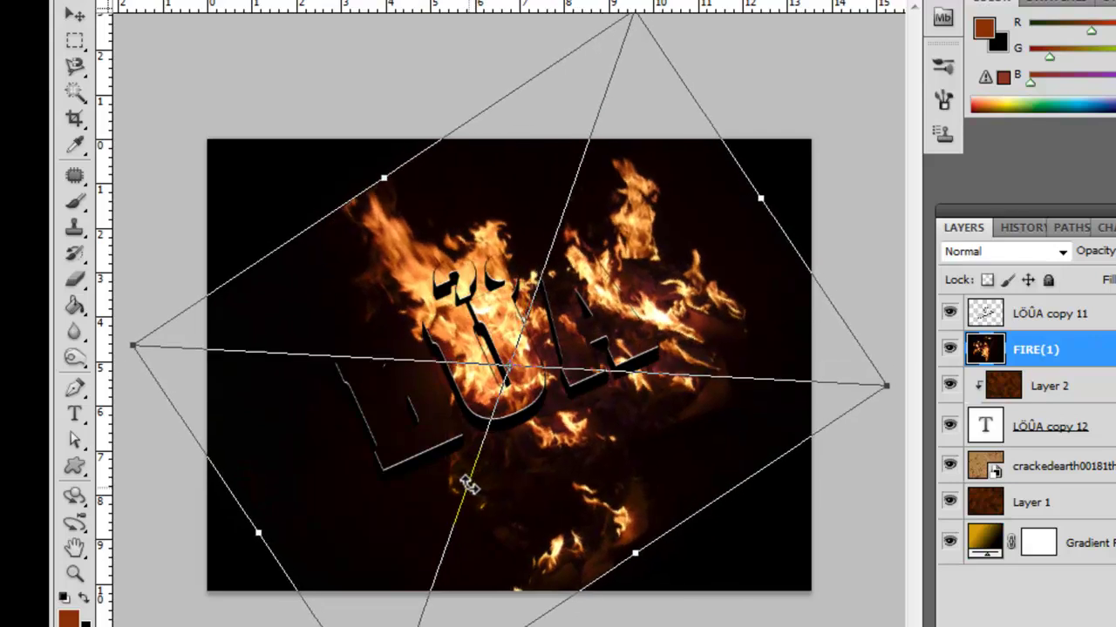
{"action": "mouse_move", "coordinate": [570, 375]}
{"action": "left_mouse_down"}
{"action": "mouse_move", "coordinate": [542, 394]}
{"action": "mouse_move", "coordinate": [528, 374]}
{"action": "left_mouse_up"}
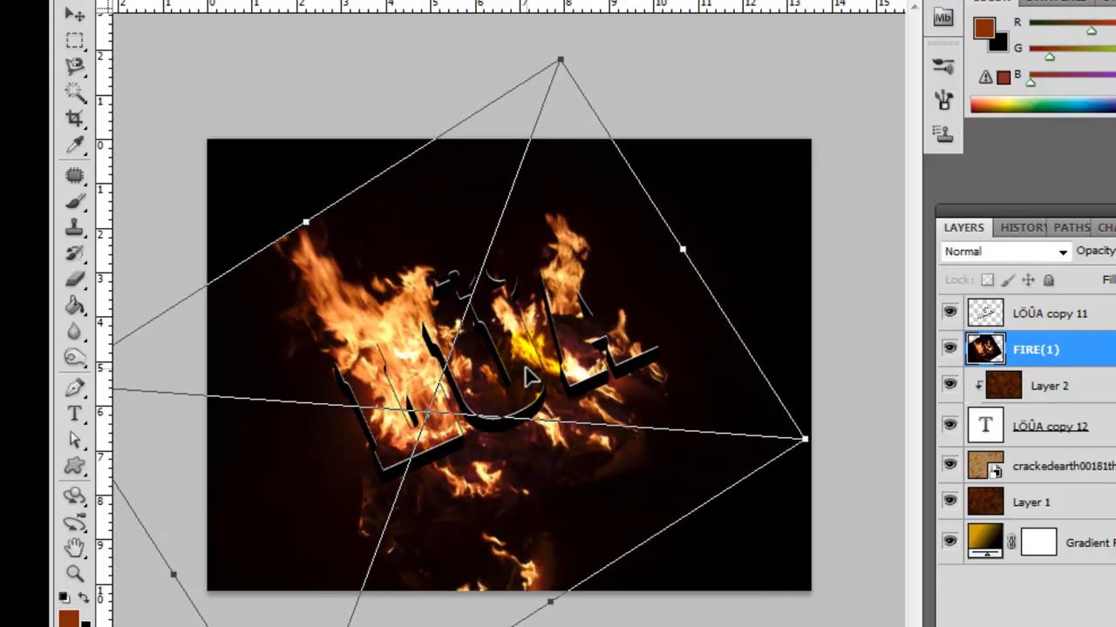
{"action": "key", "text": "Return"}
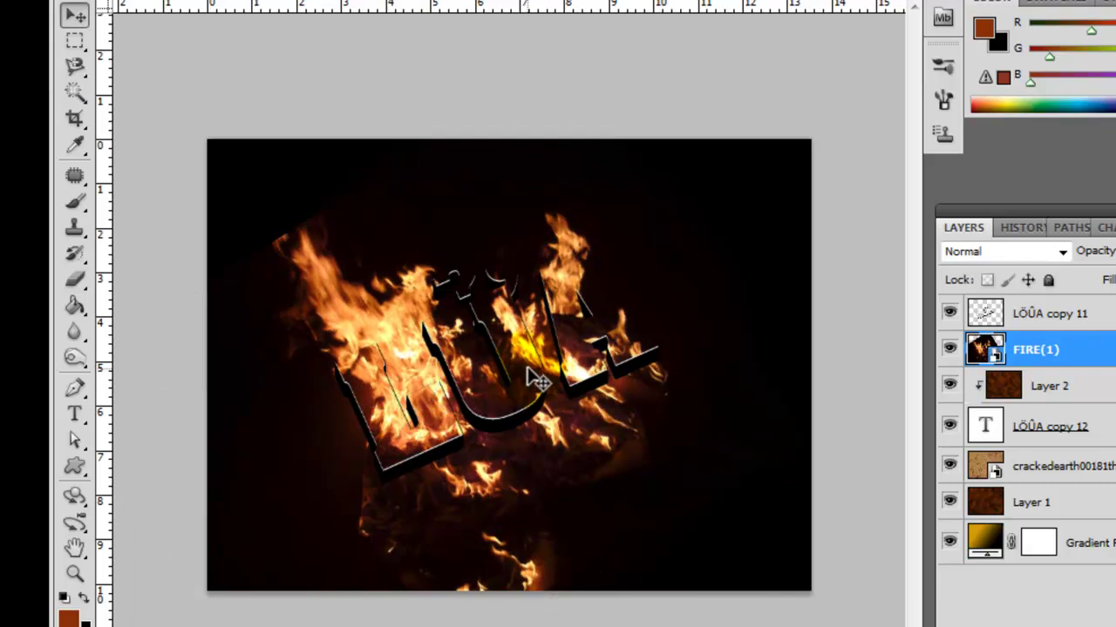
Rasterize the FIRE(1) layer and set its blend mode to Screen
{"action": "right_click", "coordinate": [1043, 359]}
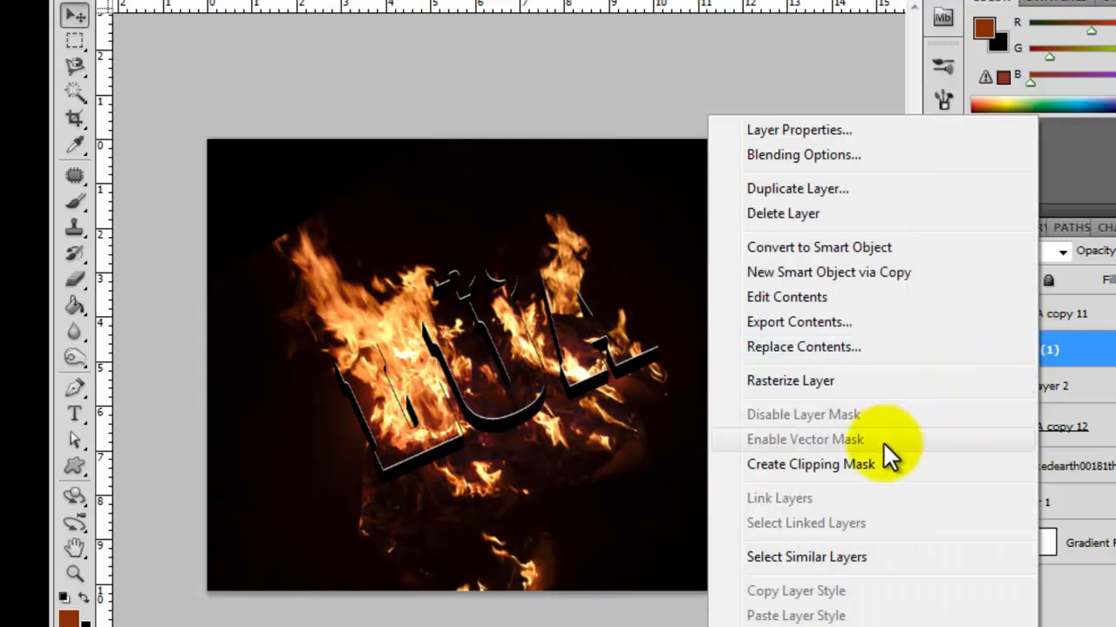
{"action": "left_click", "coordinate": [800, 382]}
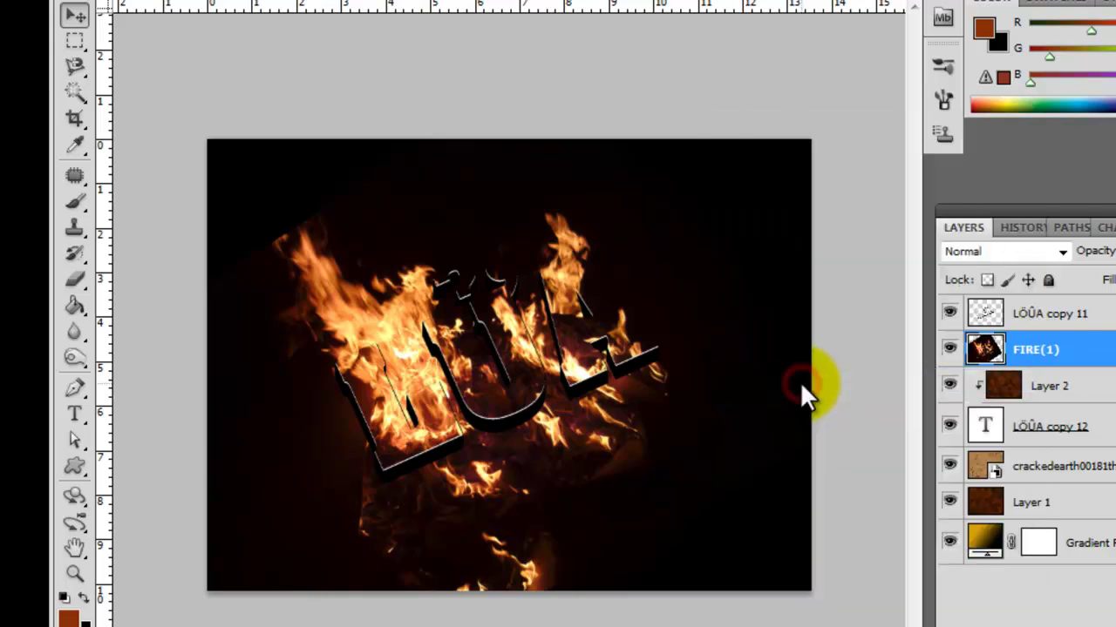
{"action": "left_click", "coordinate": [1061, 252]}
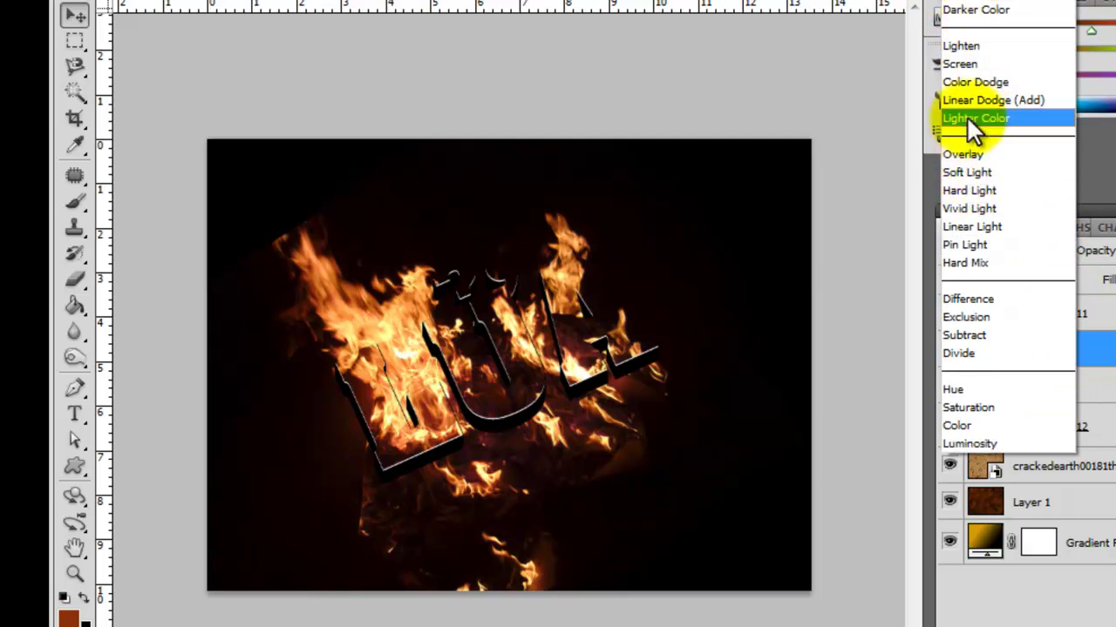
{"action": "left_click", "coordinate": [961, 63]}
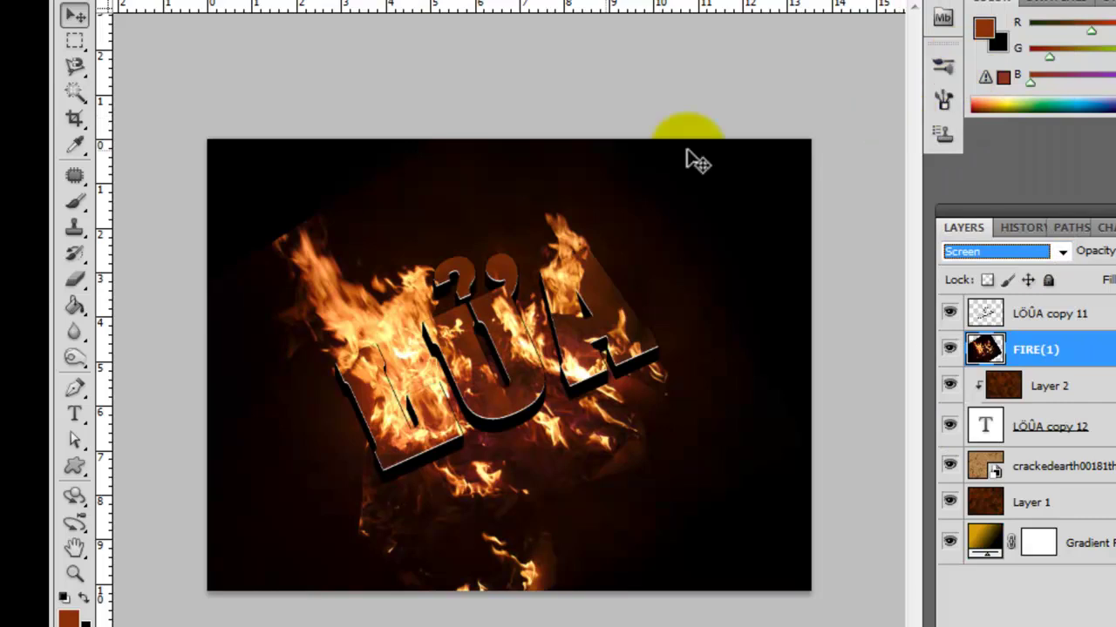
Erase FIRE(1) flames below, right, left and above the text, then deselect
{"action": "left_click", "coordinate": [79, 276]}
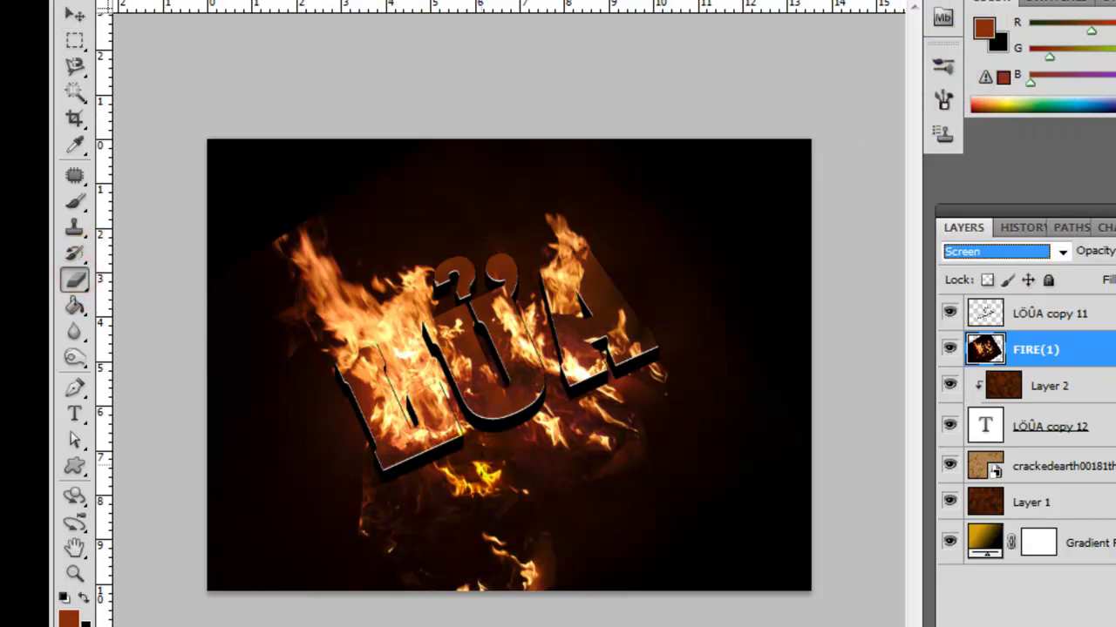
{"action": "mouse_move", "coordinate": [579, 527]}
{"action": "left_mouse_down"}
{"action": "mouse_move", "coordinate": [398, 598]}
{"action": "mouse_move", "coordinate": [598, 535]}
{"action": "mouse_move", "coordinate": [635, 461]}
{"action": "mouse_move", "coordinate": [305, 536]}
{"action": "mouse_move", "coordinate": [526, 403]}
{"action": "mouse_move", "coordinate": [570, 401]}
{"action": "mouse_move", "coordinate": [468, 448]}
{"action": "mouse_move", "coordinate": [415, 456]}
{"action": "mouse_move", "coordinate": [468, 513]}
{"action": "mouse_move", "coordinate": [698, 358]}
{"action": "left_mouse_up"}
{"action": "left_click_drag", "start_coordinate": [821, 398], "coordinate": [666, 174]}
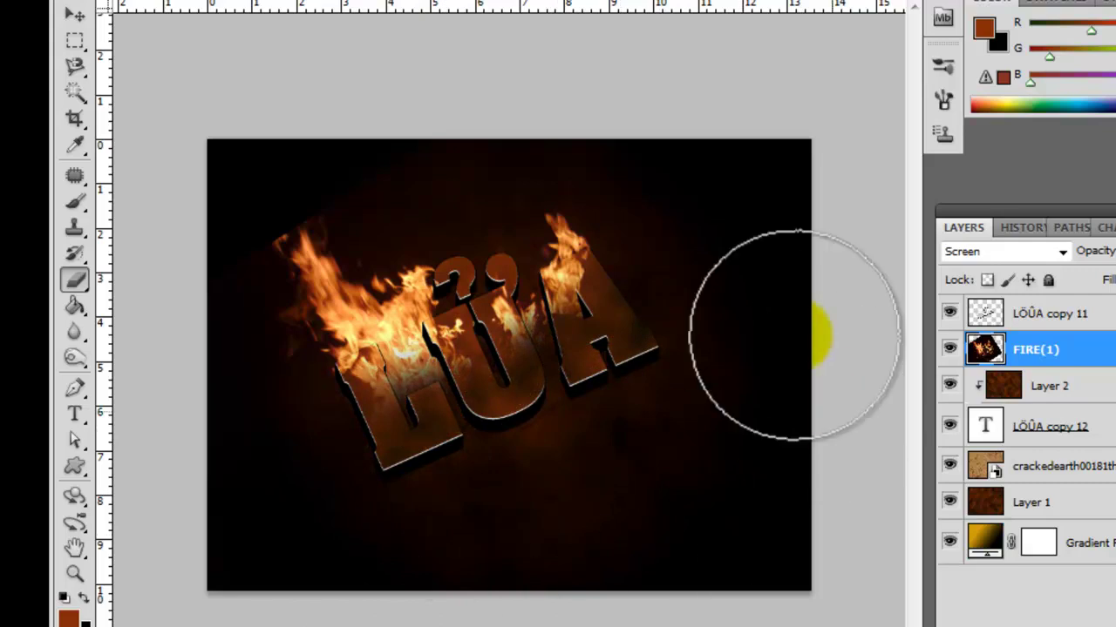
{"action": "mouse_move", "coordinate": [212, 219]}
{"action": "left_mouse_down"}
{"action": "mouse_move", "coordinate": [374, 141]}
{"action": "mouse_move", "coordinate": [498, 104]}
{"action": "mouse_move", "coordinate": [610, 99]}
{"action": "left_mouse_up"}
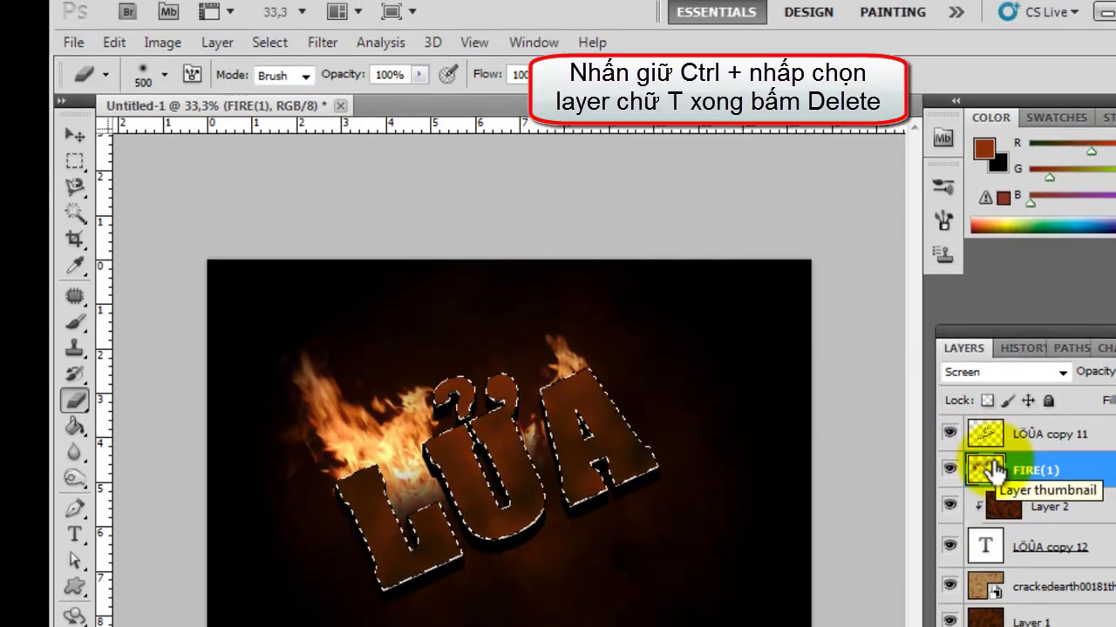
{"action": "left_click", "coordinate": [270, 46]}
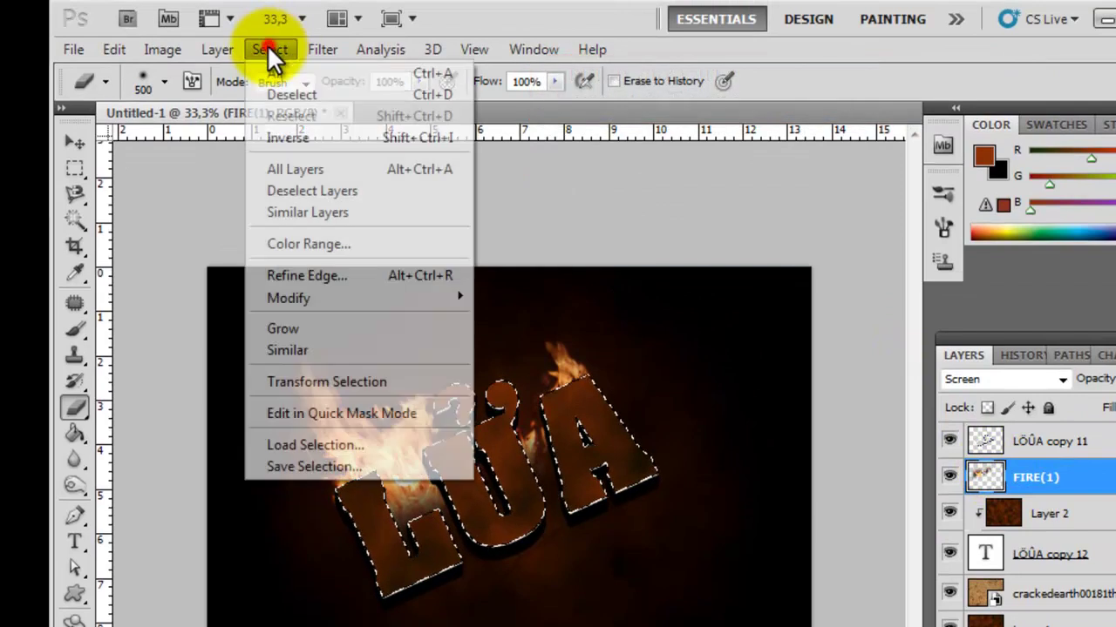
{"action": "left_click", "coordinate": [286, 93]}
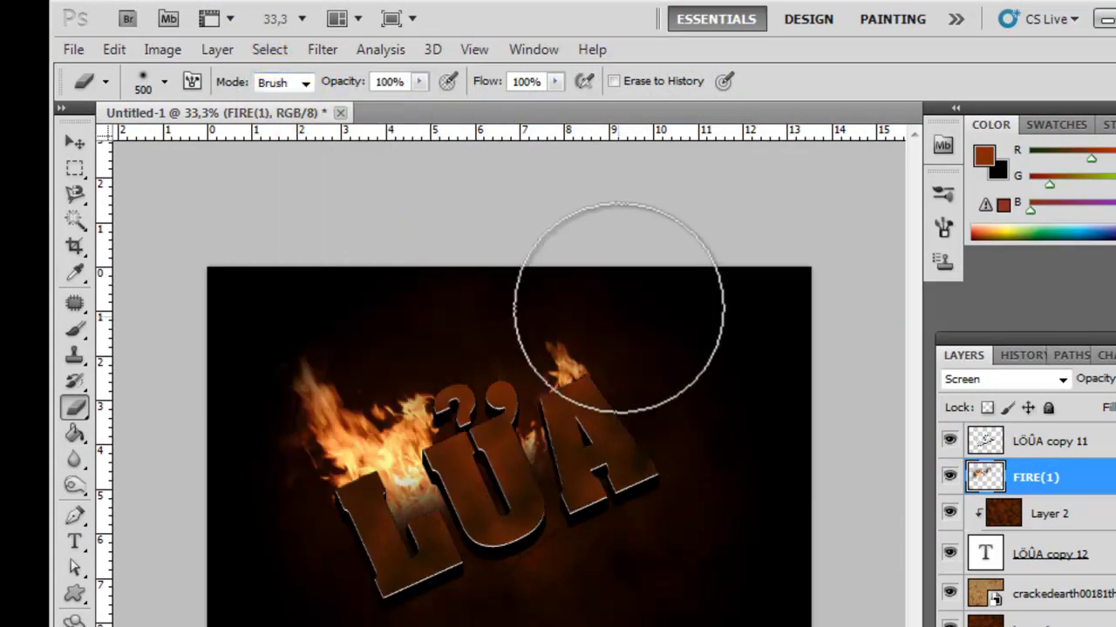
{"action": "left_click", "coordinate": [73, 51]}
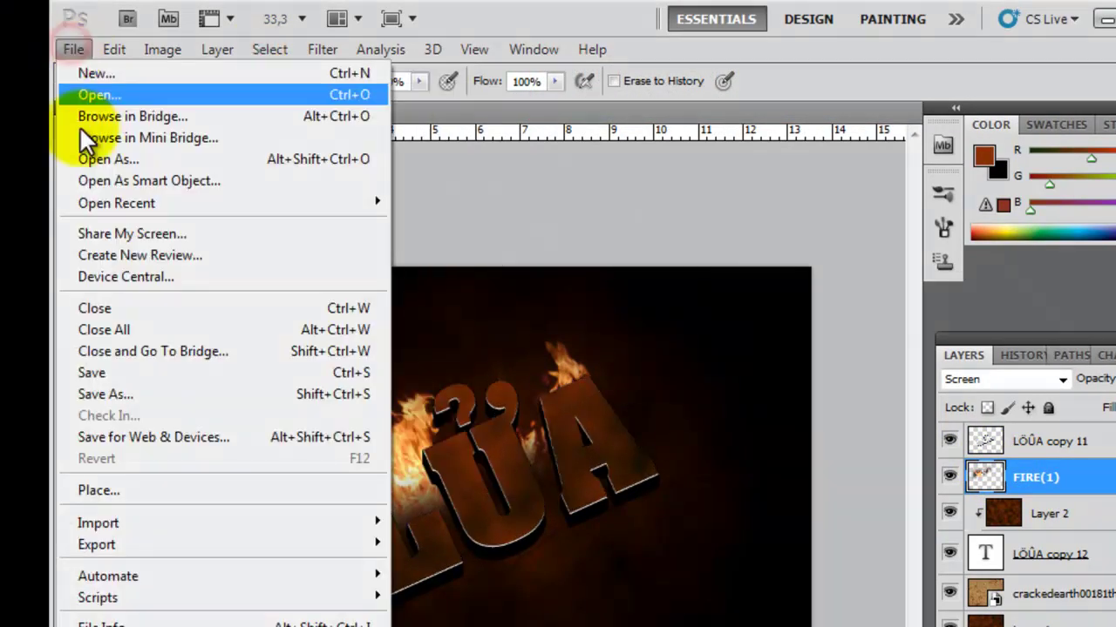
Place the FIRE(2) image, moved up and slightly right over the LỬA letters
{"action": "left_click", "coordinate": [105, 488]}
{"action": "double_click", "coordinate": [843, 191]}
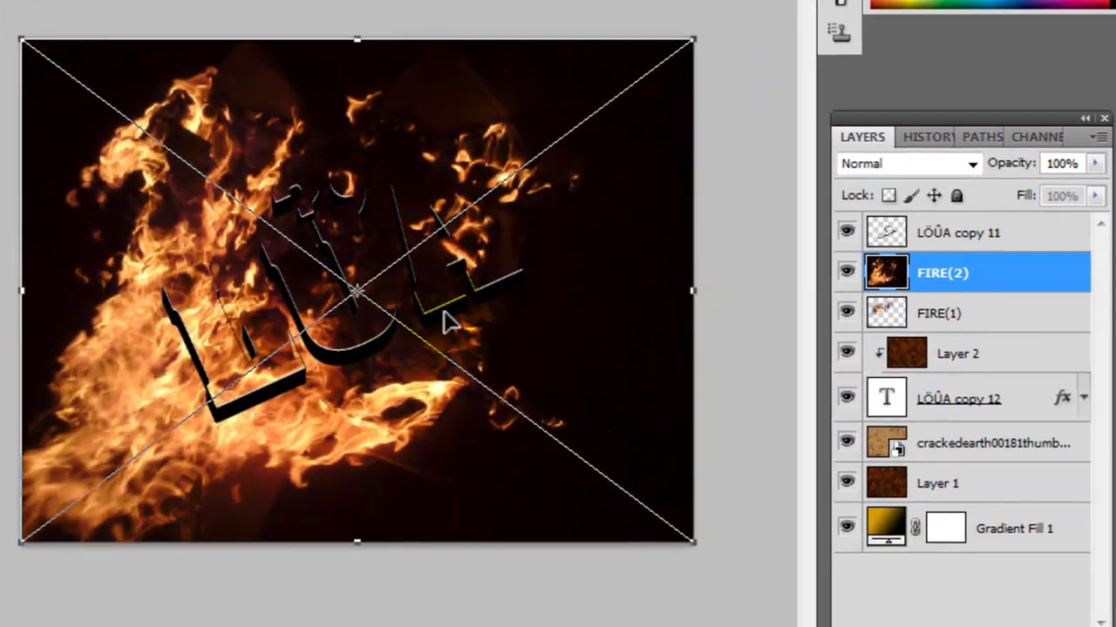
{"action": "left_click_drag", "start_coordinate": [445, 322], "coordinate": [591, 236]}
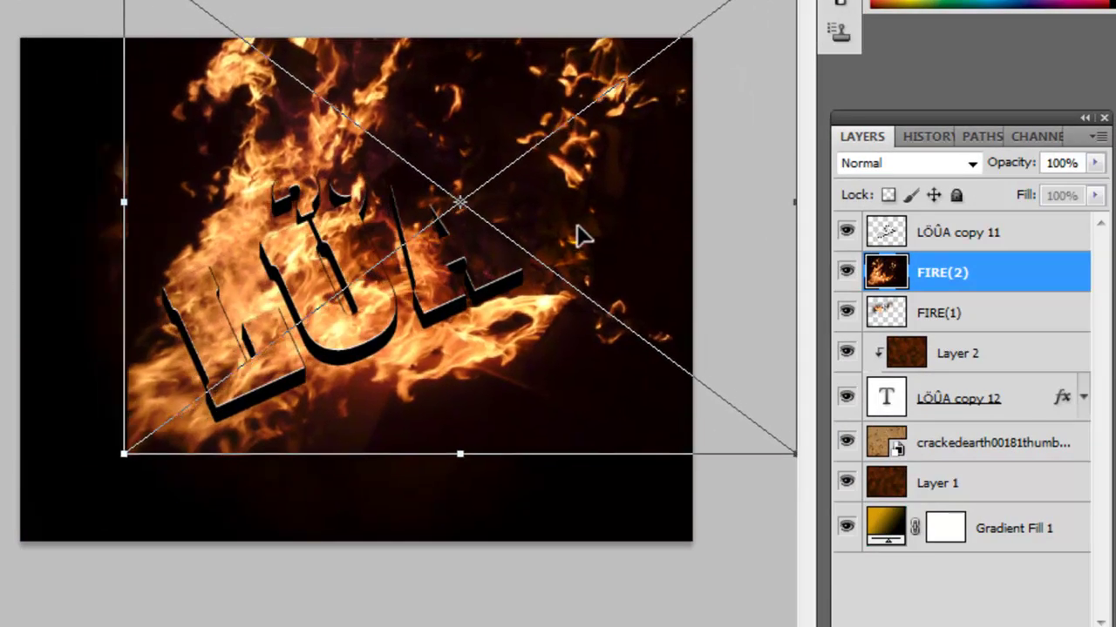
{"action": "mouse_move", "coordinate": [591, 235]}
{"action": "left_mouse_down"}
{"action": "mouse_move", "coordinate": [613, 241]}
{"action": "mouse_move", "coordinate": [602, 251]}
{"action": "mouse_move", "coordinate": [594, 230]}
{"action": "left_mouse_up"}
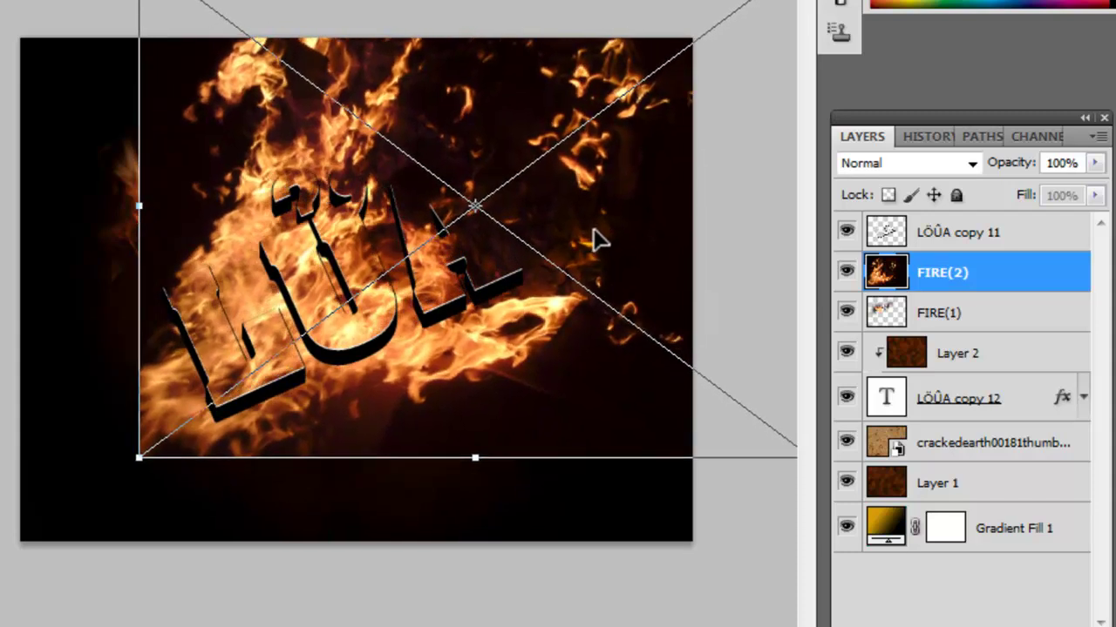
{"action": "key", "text": "Return"}
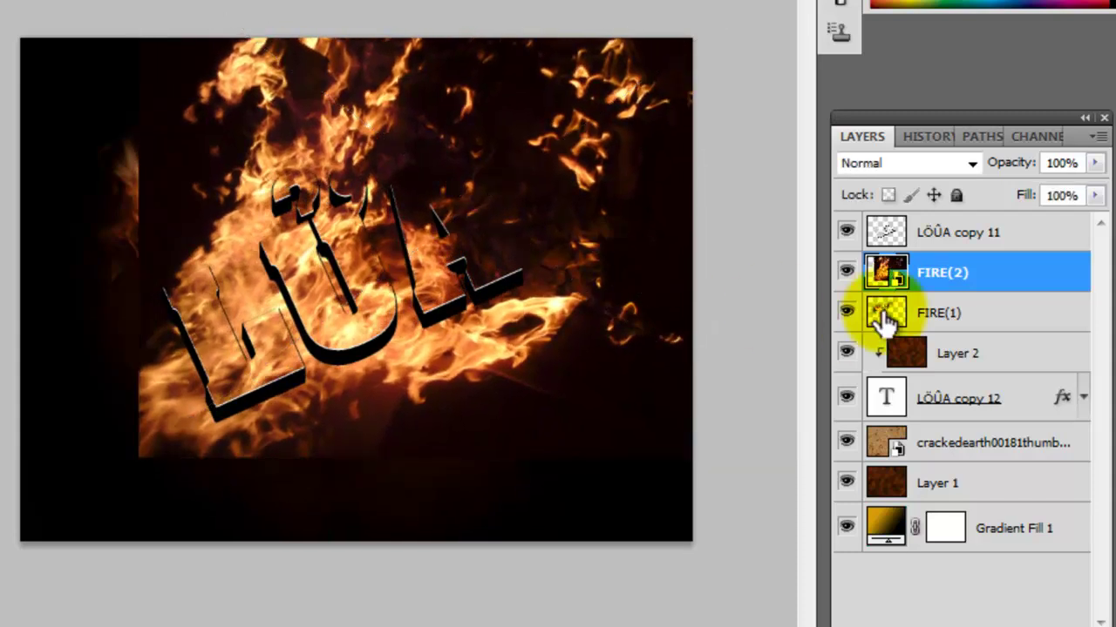
Rasterize the FIRE(2) layer and switch its blend mode to Screen
{"action": "right_click", "coordinate": [932, 276]}
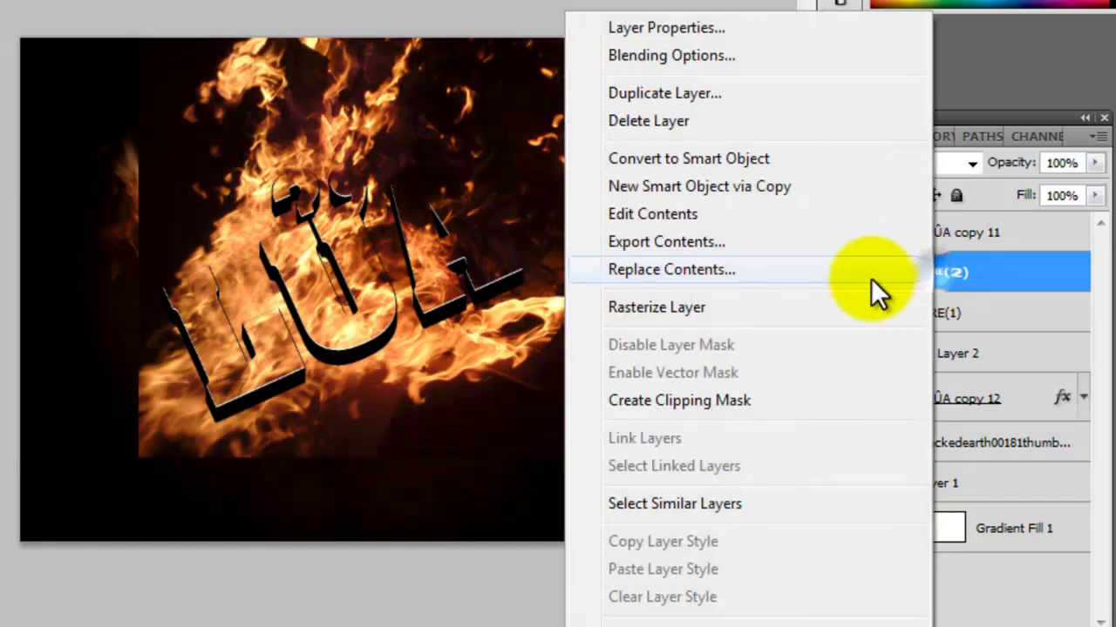
{"action": "left_click", "coordinate": [670, 309]}
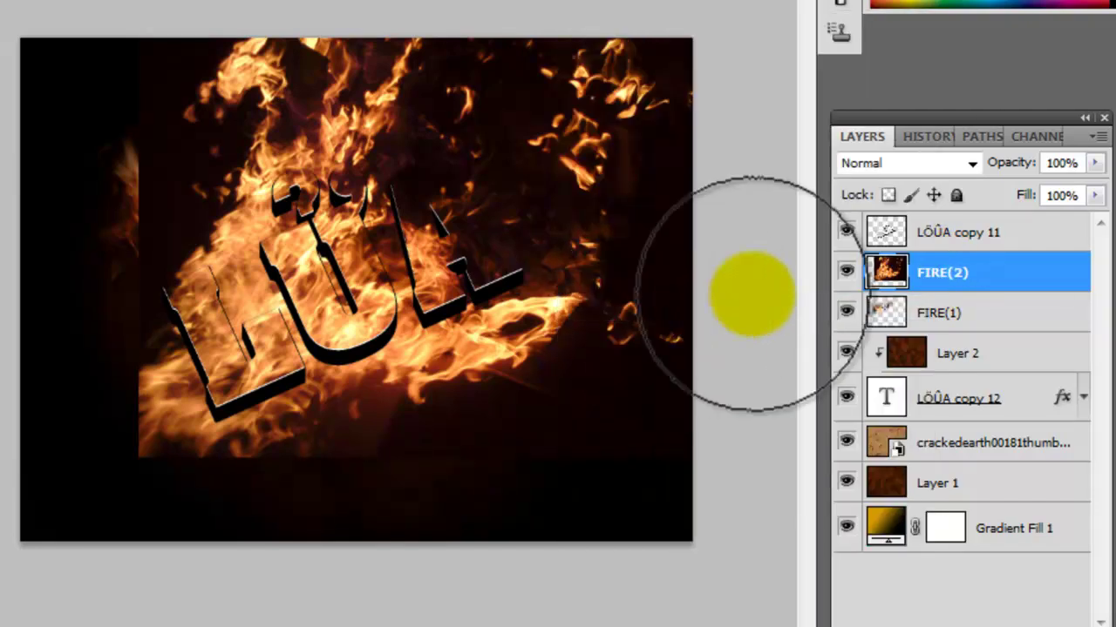
{"action": "left_click", "coordinate": [972, 166]}
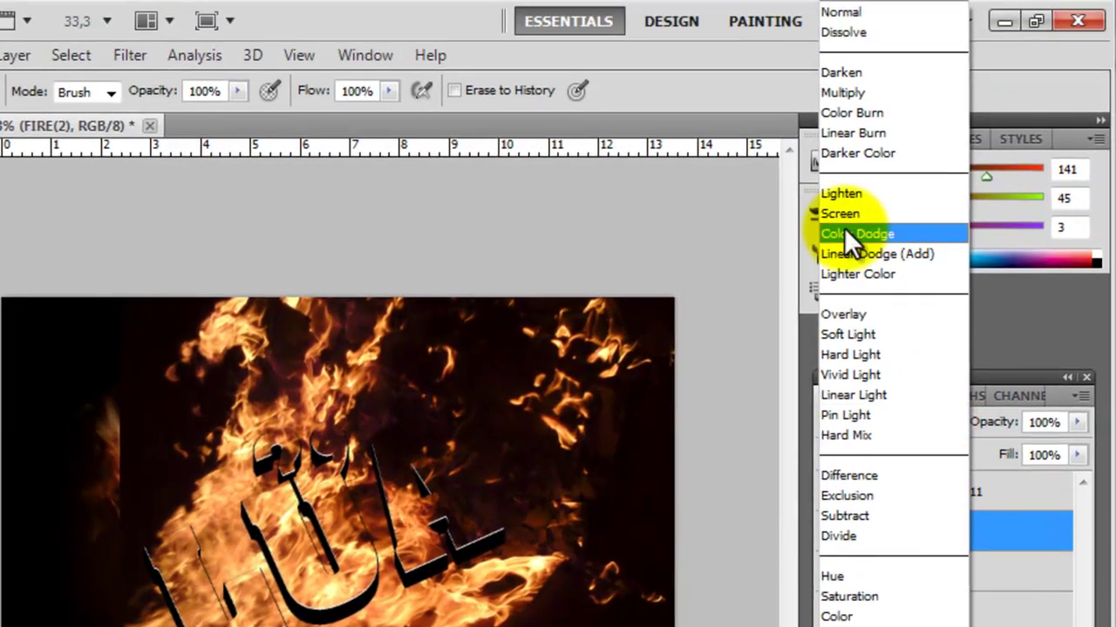
{"action": "left_click", "coordinate": [841, 216]}
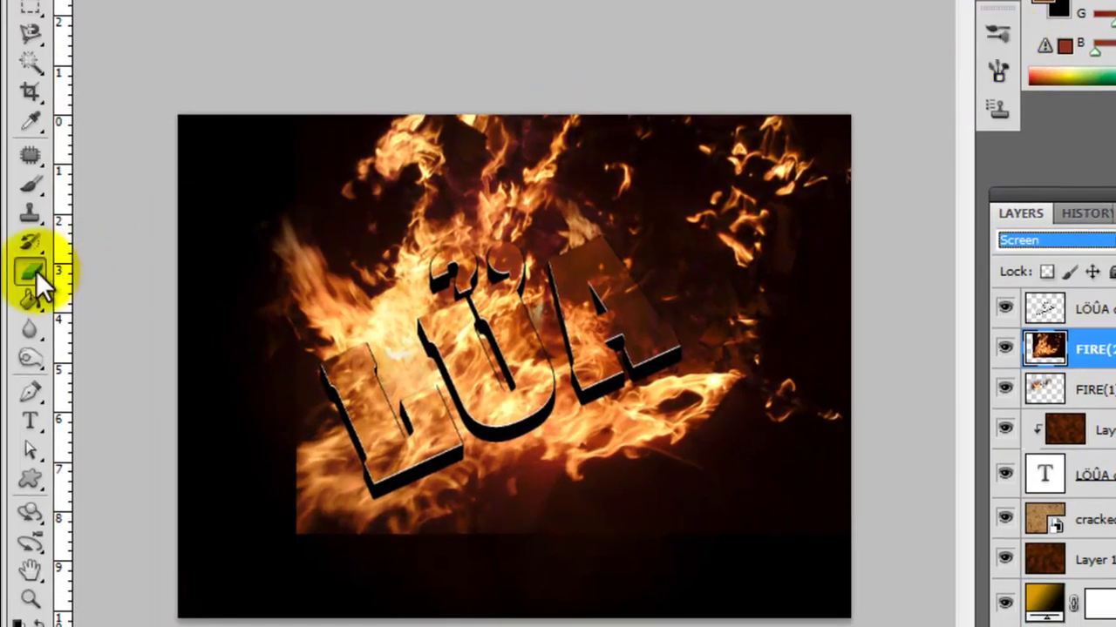
Erase FIRE(2)'s bottom, left and right-side flames, then deselect the letters
{"action": "mouse_move", "coordinate": [447, 498]}
{"action": "left_mouse_down"}
{"action": "mouse_move", "coordinate": [177, 196]}
{"action": "mouse_move", "coordinate": [461, 62]}
{"action": "mouse_move", "coordinate": [648, 112]}
{"action": "mouse_move", "coordinate": [867, 104]}
{"action": "mouse_move", "coordinate": [828, 168]}
{"action": "mouse_move", "coordinate": [834, 149]}
{"action": "mouse_move", "coordinate": [915, 306]}
{"action": "mouse_move", "coordinate": [846, 299]}
{"action": "mouse_move", "coordinate": [907, 473]}
{"action": "mouse_move", "coordinate": [709, 511]}
{"action": "mouse_move", "coordinate": [622, 511]}
{"action": "mouse_move", "coordinate": [585, 473]}
{"action": "mouse_move", "coordinate": [621, 428]}
{"action": "mouse_move", "coordinate": [395, 535]}
{"action": "mouse_move", "coordinate": [610, 466]}
{"action": "mouse_move", "coordinate": [665, 405]}
{"action": "mouse_move", "coordinate": [519, 472]}
{"action": "mouse_move", "coordinate": [467, 527]}
{"action": "mouse_move", "coordinate": [534, 498]}
{"action": "left_mouse_up"}
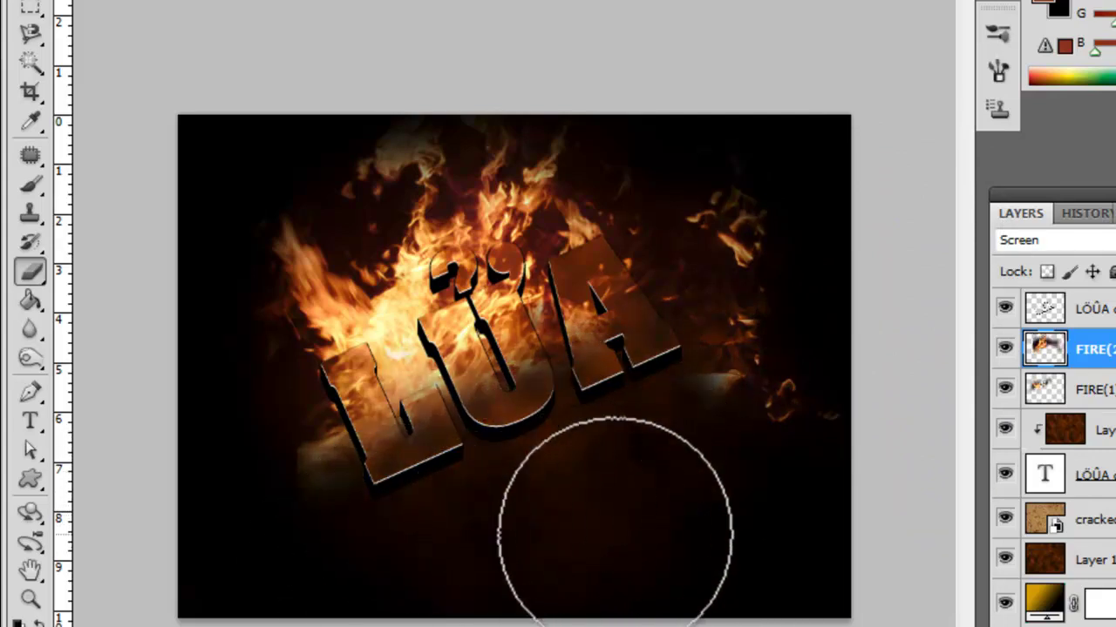
{"action": "mouse_move", "coordinate": [759, 497]}
{"action": "left_mouse_down"}
{"action": "mouse_move", "coordinate": [846, 169]}
{"action": "mouse_move", "coordinate": [735, 75]}
{"action": "mouse_move", "coordinate": [542, 59]}
{"action": "left_mouse_up"}
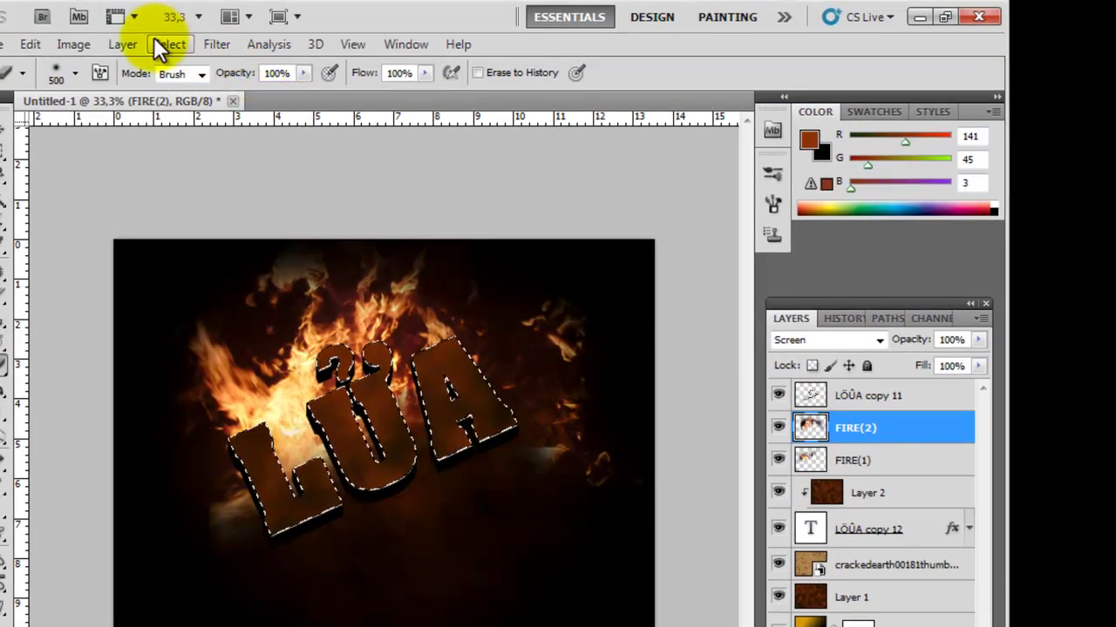
{"action": "left_click", "coordinate": [160, 47]}
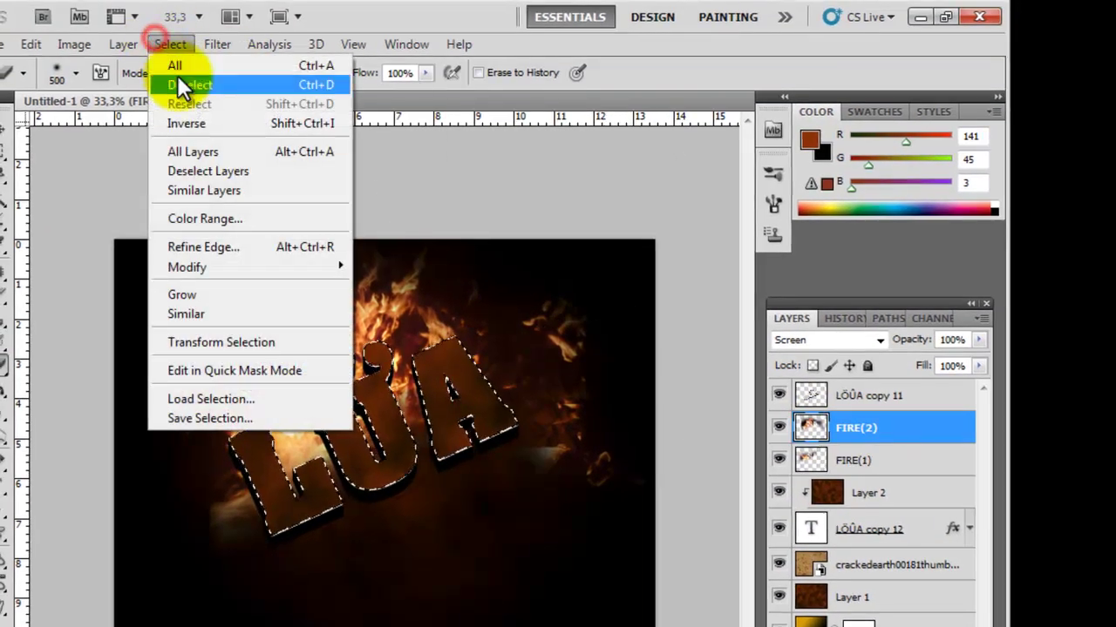
{"action": "left_click", "coordinate": [183, 79]}
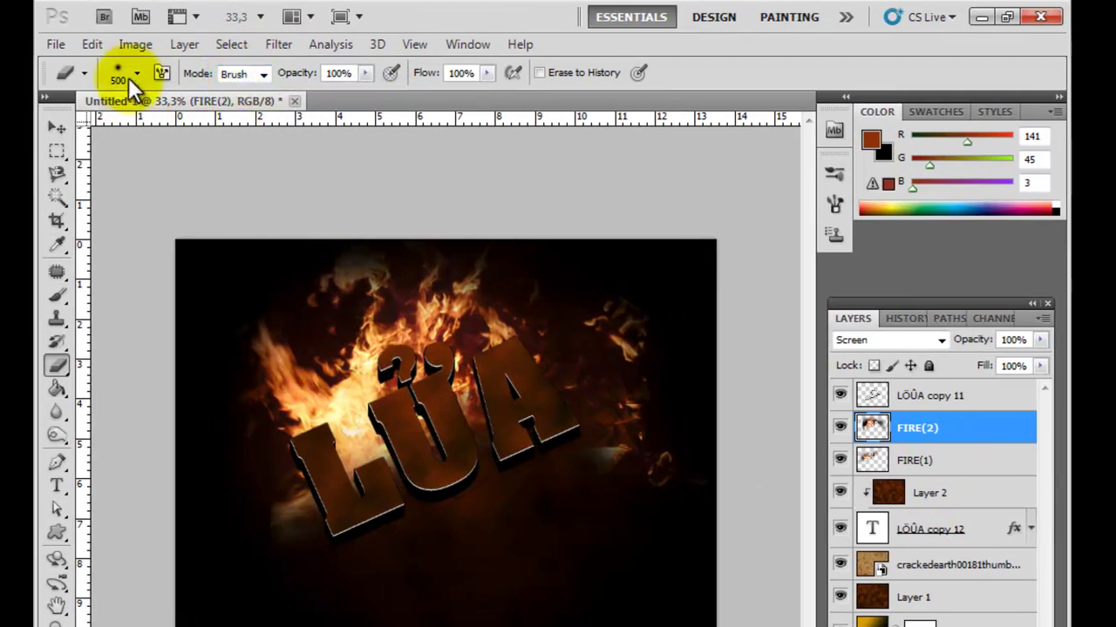
{"action": "left_click", "coordinate": [58, 48]}
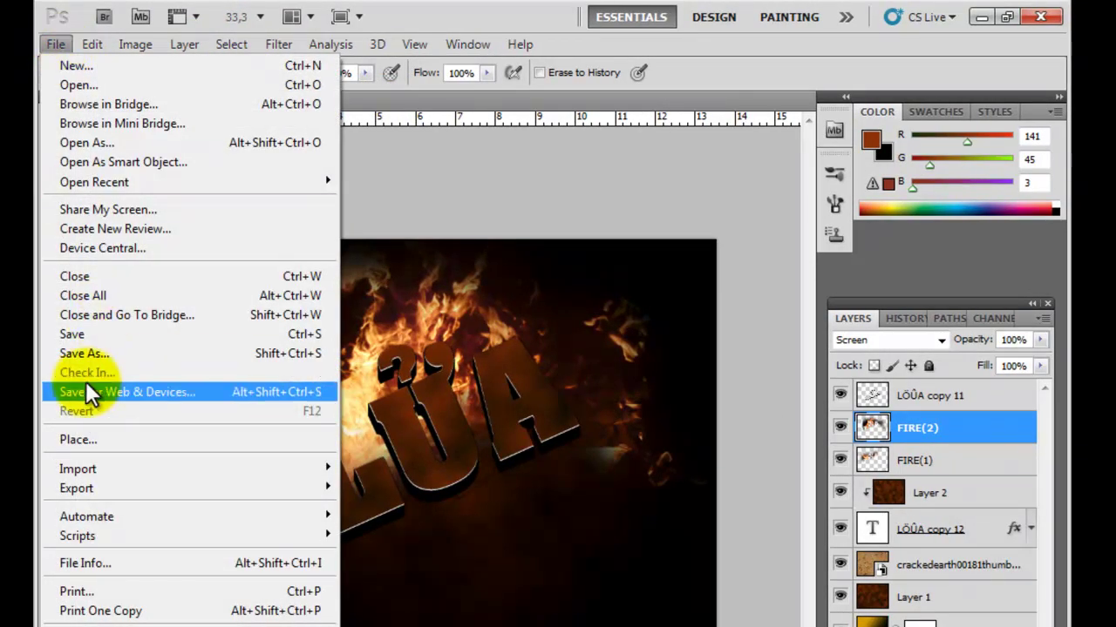
Place the FIRE image, rotated to the text's tilt and positioned over the left letters
{"action": "left_click", "coordinate": [80, 439]}
{"action": "double_click", "coordinate": [418, 312]}
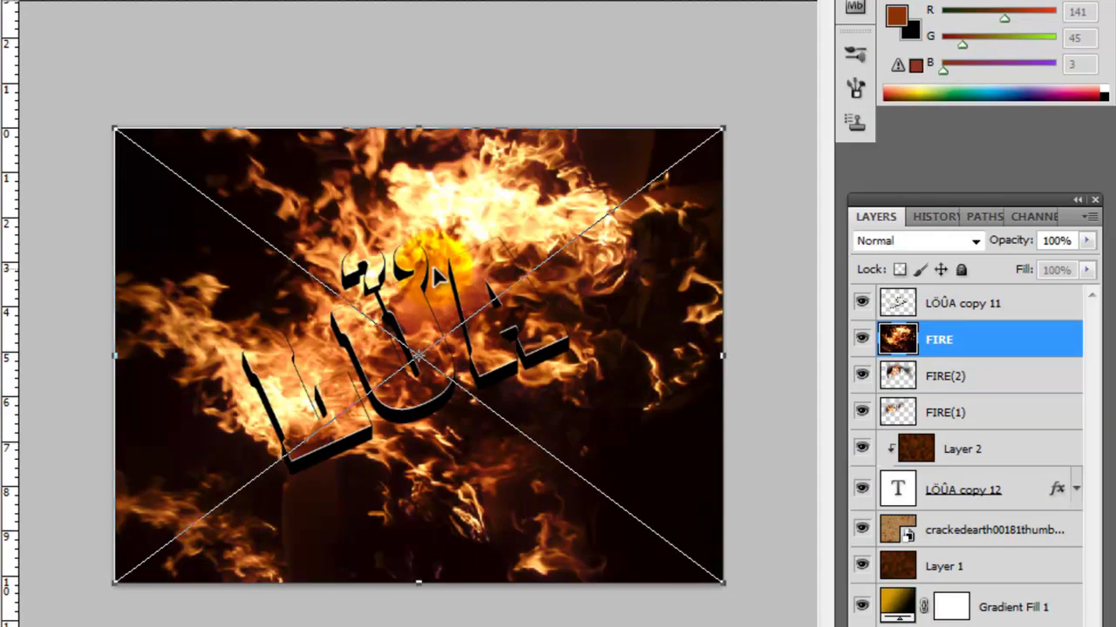
{"action": "mouse_move", "coordinate": [759, 114]}
{"action": "left_mouse_down"}
{"action": "mouse_move", "coordinate": [813, 375]}
{"action": "mouse_move", "coordinate": [782, 456]}
{"action": "mouse_move", "coordinate": [741, 475]}
{"action": "left_mouse_up"}
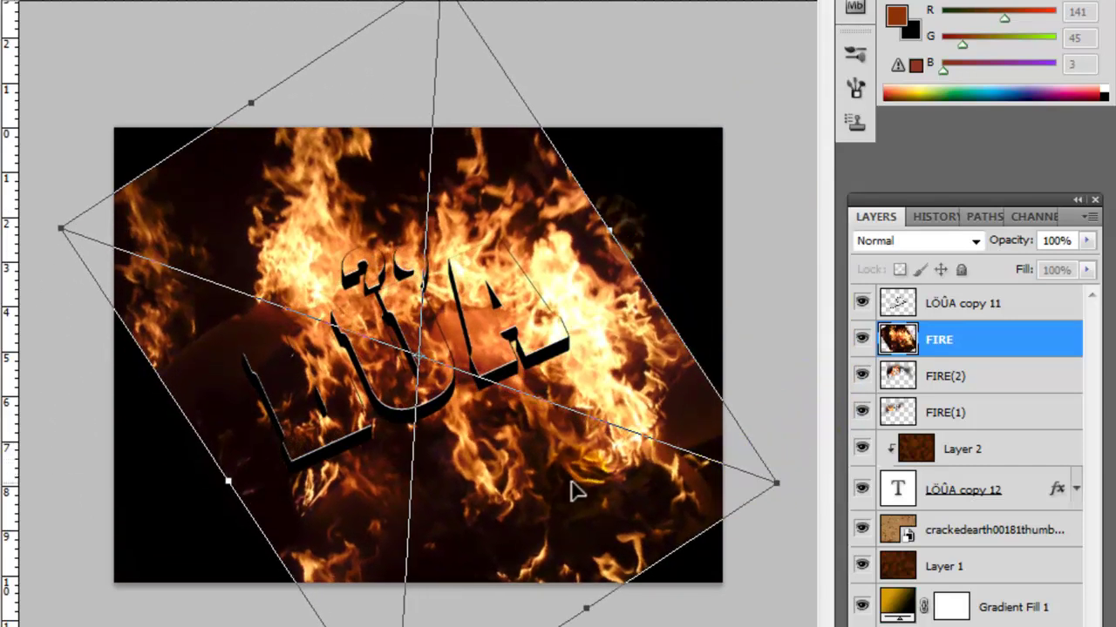
{"action": "left_click_drag", "start_coordinate": [575, 493], "coordinate": [510, 331]}
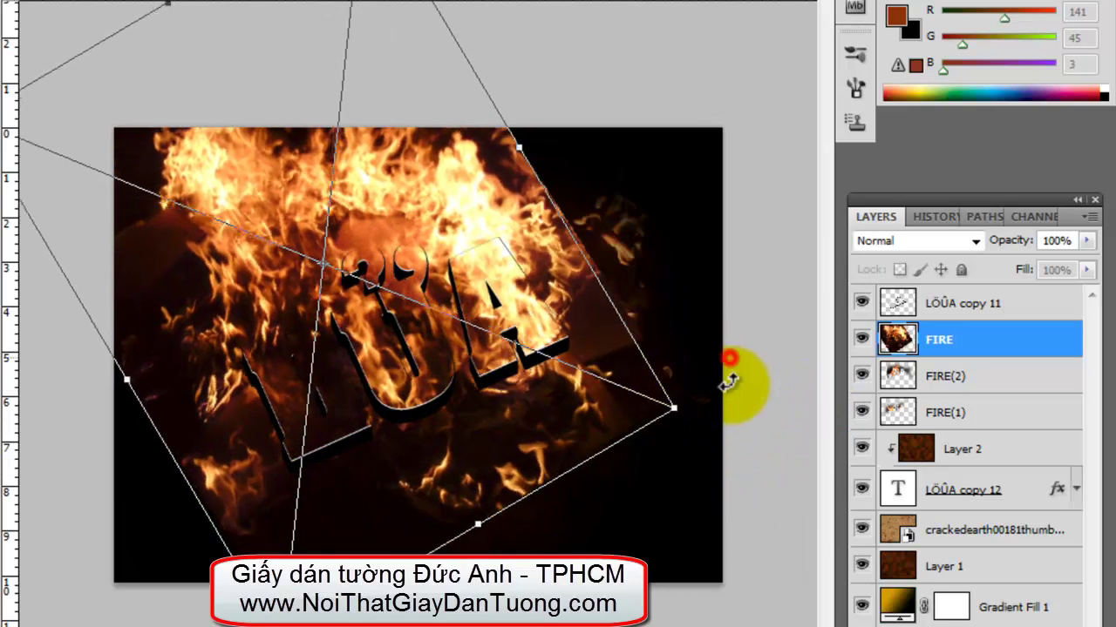
{"action": "left_click_drag", "start_coordinate": [726, 373], "coordinate": [569, 423]}
{"action": "mouse_move", "coordinate": [381, 425]}
{"action": "left_mouse_down"}
{"action": "mouse_move", "coordinate": [430, 409]}
{"action": "mouse_move", "coordinate": [340, 425]}
{"action": "left_mouse_up"}
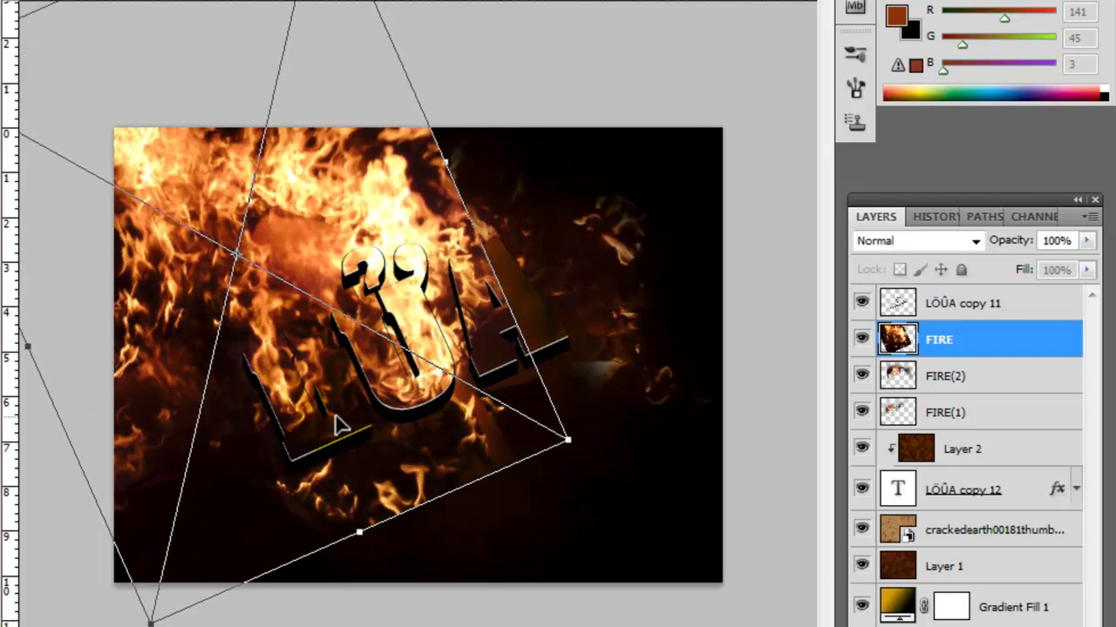
{"action": "left_click_drag", "start_coordinate": [340, 425], "coordinate": [354, 427]}
{"action": "key", "text": "Return"}
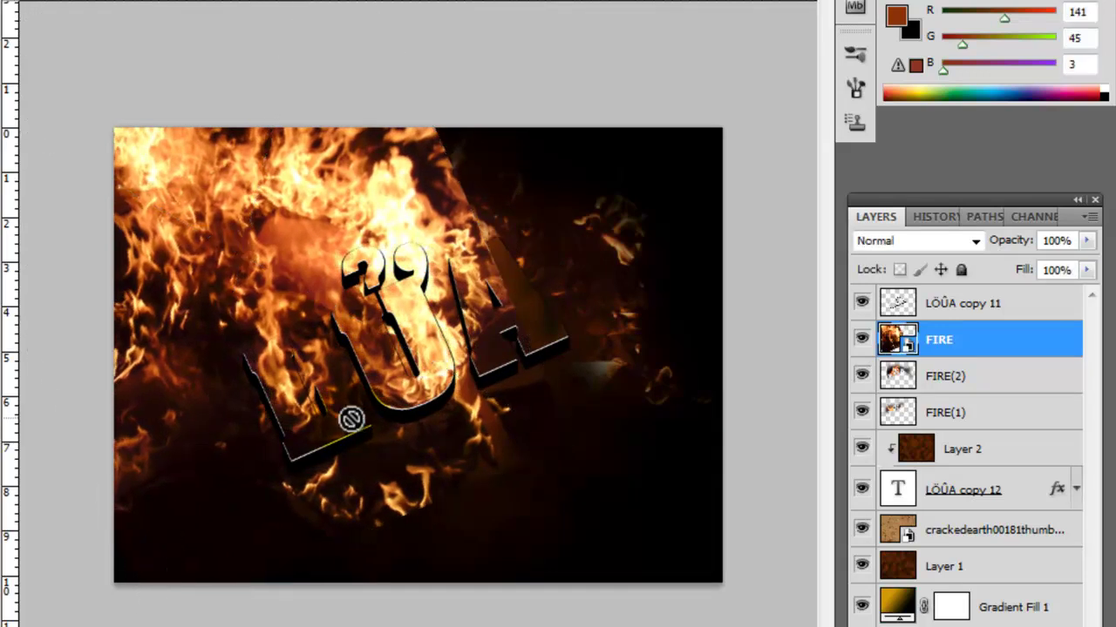
Rasterize FIRE, move it above LÖÛA copy 11, and blend it in Screen mode
{"action": "right_click", "coordinate": [959, 344]}
{"action": "left_click", "coordinate": [781, 370]}
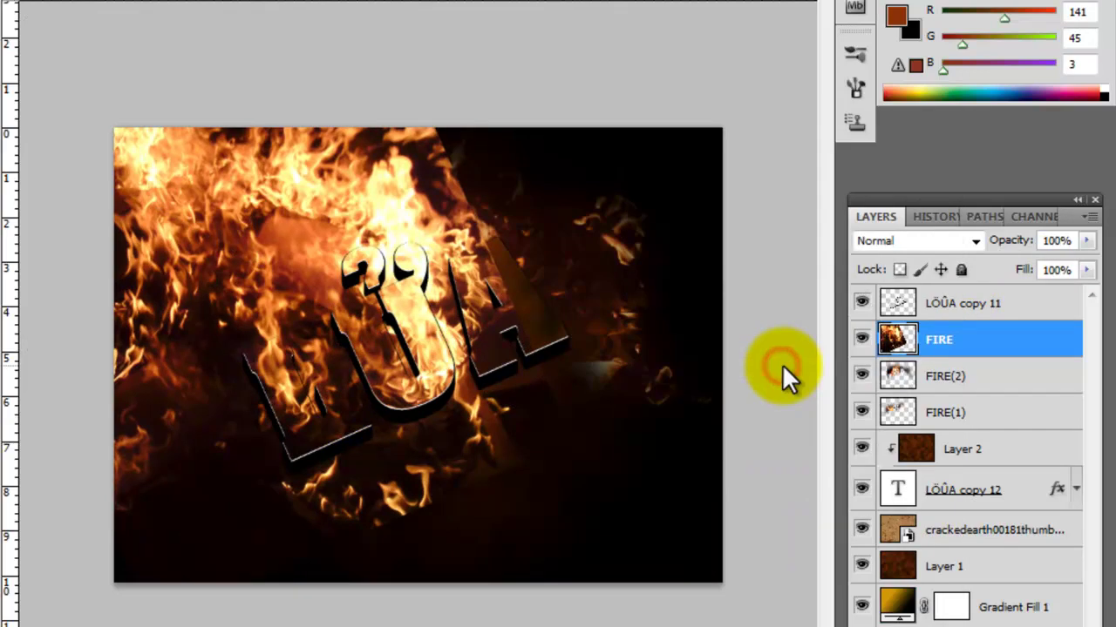
{"action": "left_click", "coordinate": [940, 311]}
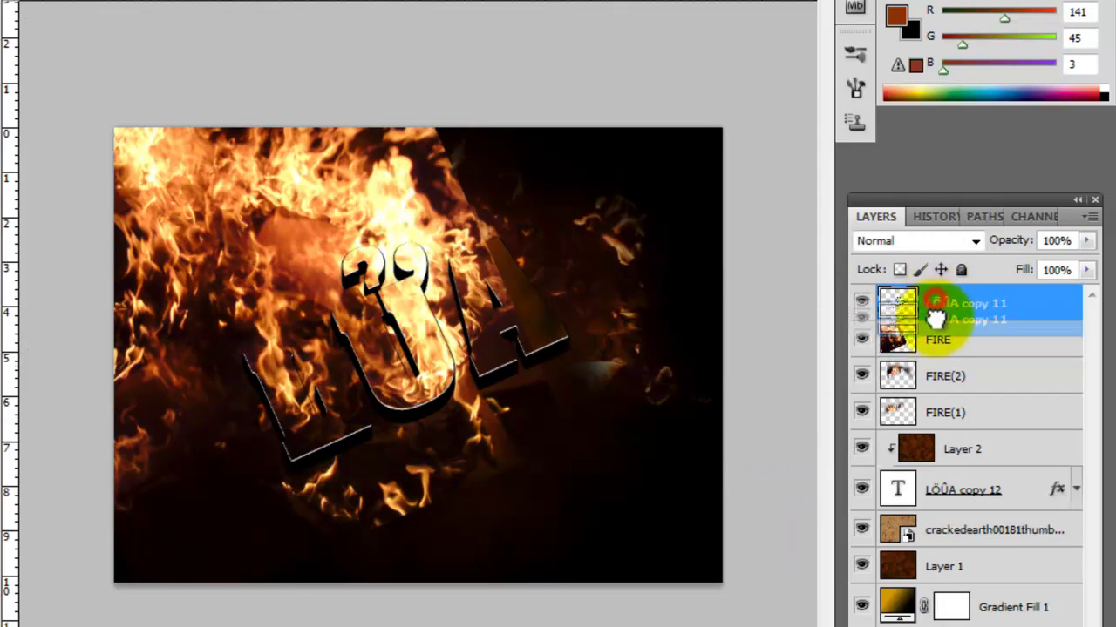
{"action": "left_click_drag", "start_coordinate": [934, 307], "coordinate": [931, 349]}
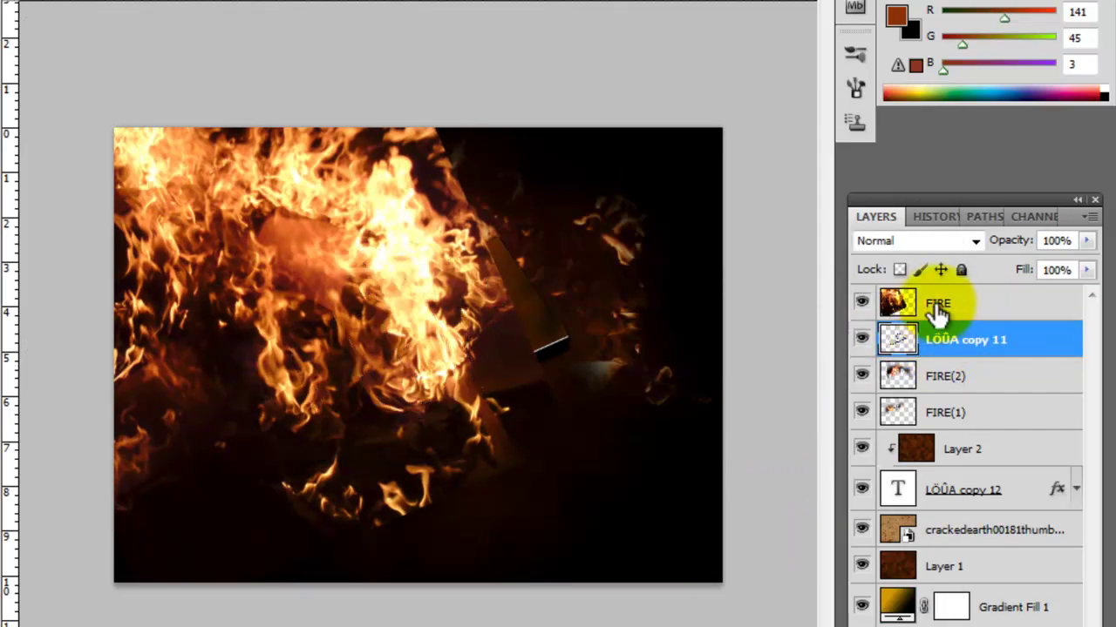
{"action": "left_click", "coordinate": [938, 309]}
{"action": "left_click", "coordinate": [972, 241]}
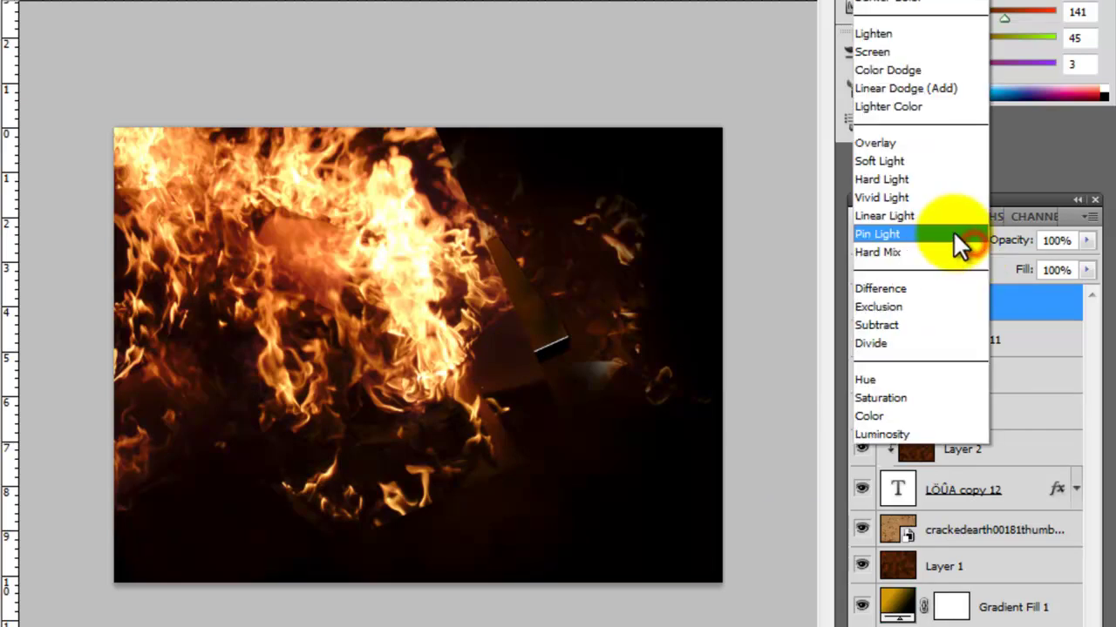
{"action": "left_click", "coordinate": [905, 51]}
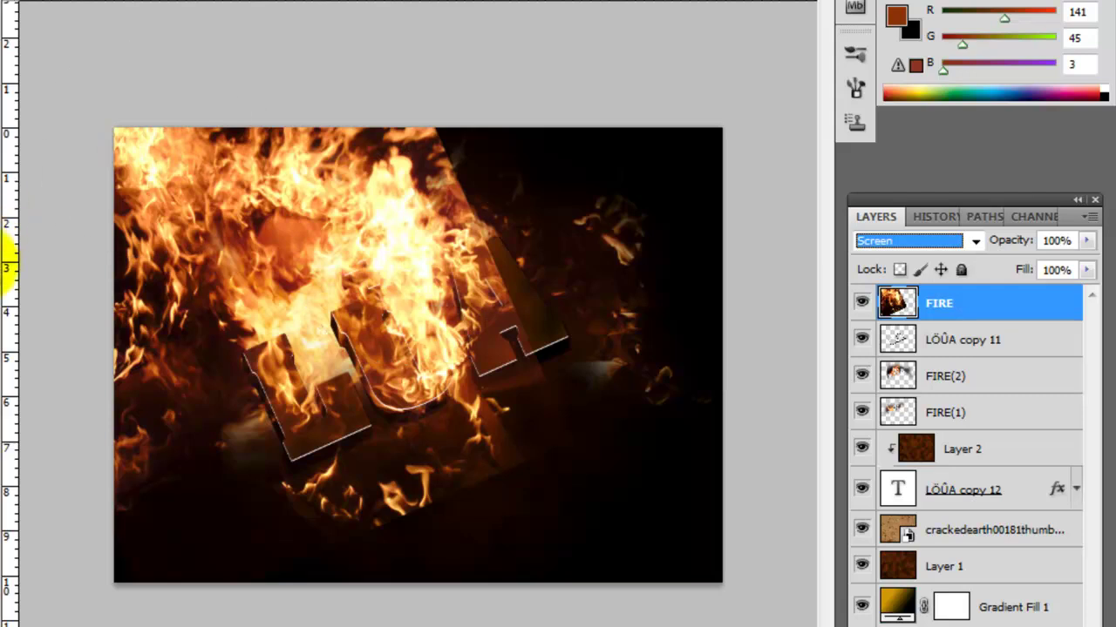
Erase fire over the letters and near the left edge with a 189 px brush
{"action": "mouse_move", "coordinate": [404, 103]}
{"action": "left_mouse_down"}
{"action": "mouse_move", "coordinate": [82, 274]}
{"action": "mouse_move", "coordinate": [67, 398]}
{"action": "left_mouse_up"}
{"action": "mouse_move", "coordinate": [124, 286]}
{"action": "left_mouse_down"}
{"action": "mouse_move", "coordinate": [340, 292]}
{"action": "mouse_move", "coordinate": [387, 335]}
{"action": "left_mouse_up"}
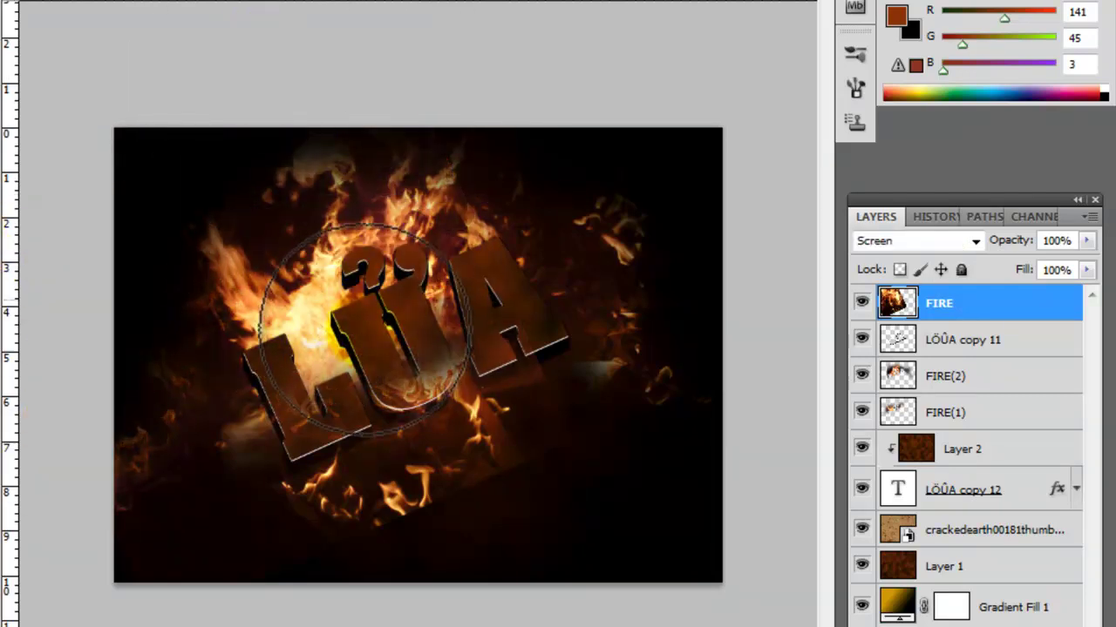
{"action": "right_click", "coordinate": [380, 237]}
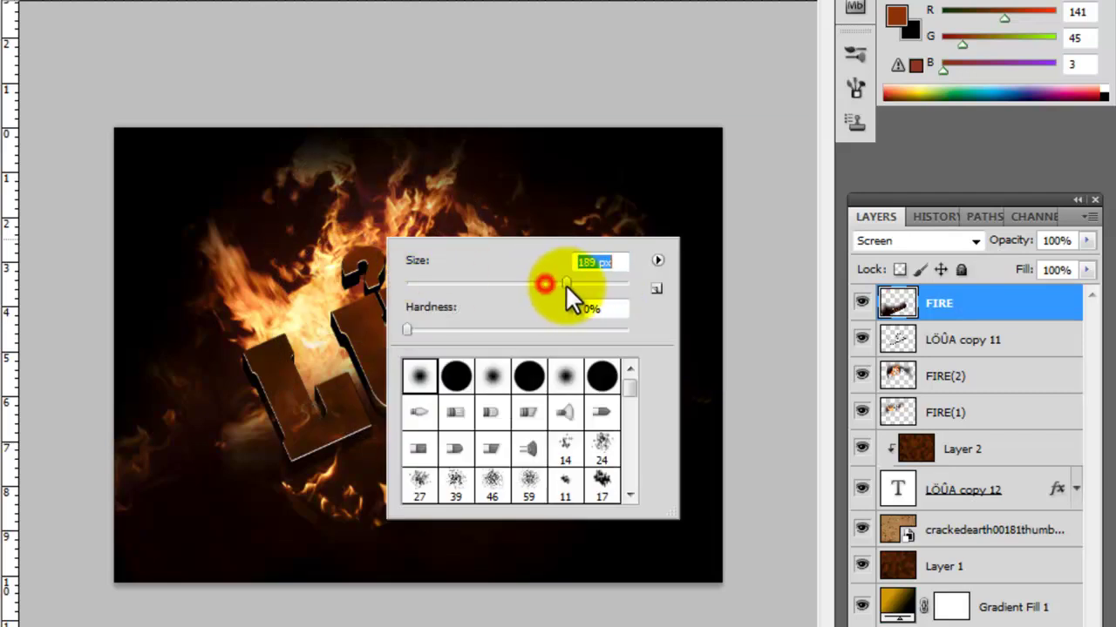
{"action": "key", "text": "Return"}
{"action": "mouse_move", "coordinate": [223, 449]}
{"action": "left_mouse_down"}
{"action": "mouse_move", "coordinate": [105, 527]}
{"action": "mouse_move", "coordinate": [215, 431]}
{"action": "left_mouse_up"}
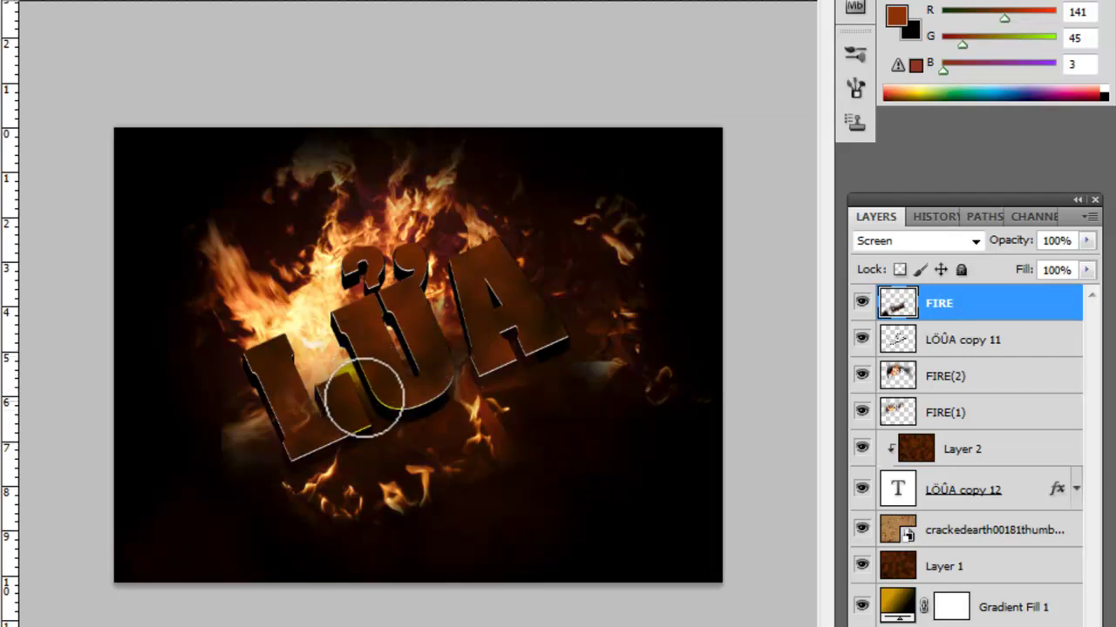
Copy a flame cluster to the right side and erase stray flames at top-left and right edge
{"action": "left_click", "coordinate": [35, 144]}
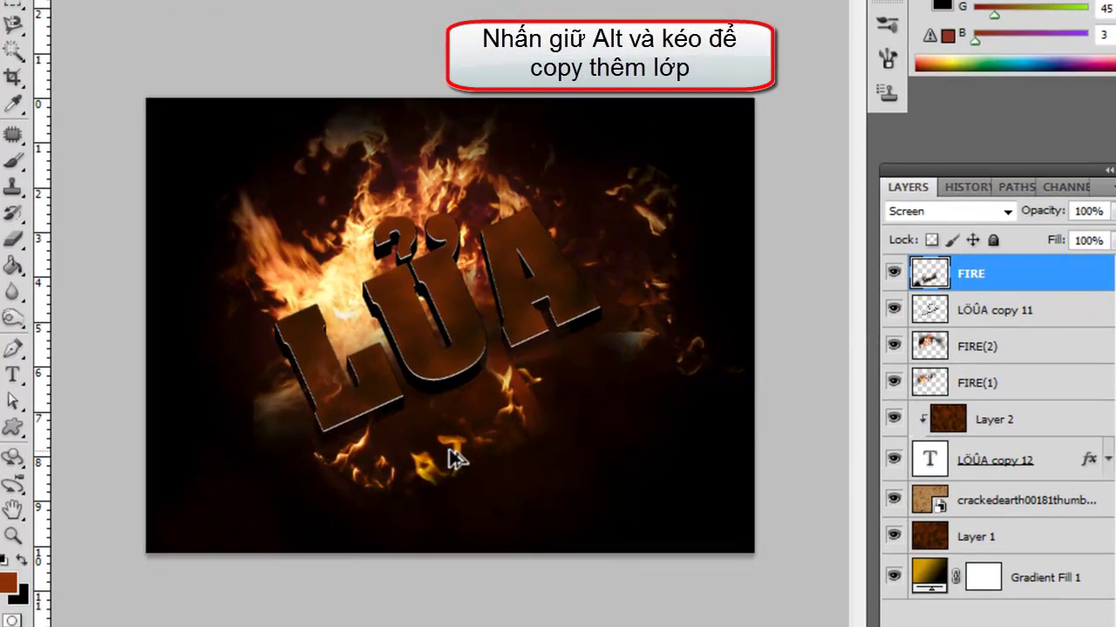
{"action": "mouse_move", "coordinate": [453, 459]}
{"action": "left_mouse_down"}
{"action": "mouse_move", "coordinate": [674, 377]}
{"action": "mouse_move", "coordinate": [659, 375]}
{"action": "left_mouse_up"}
{"action": "left_click_drag", "start_coordinate": [302, 103], "coordinate": [236, 69]}
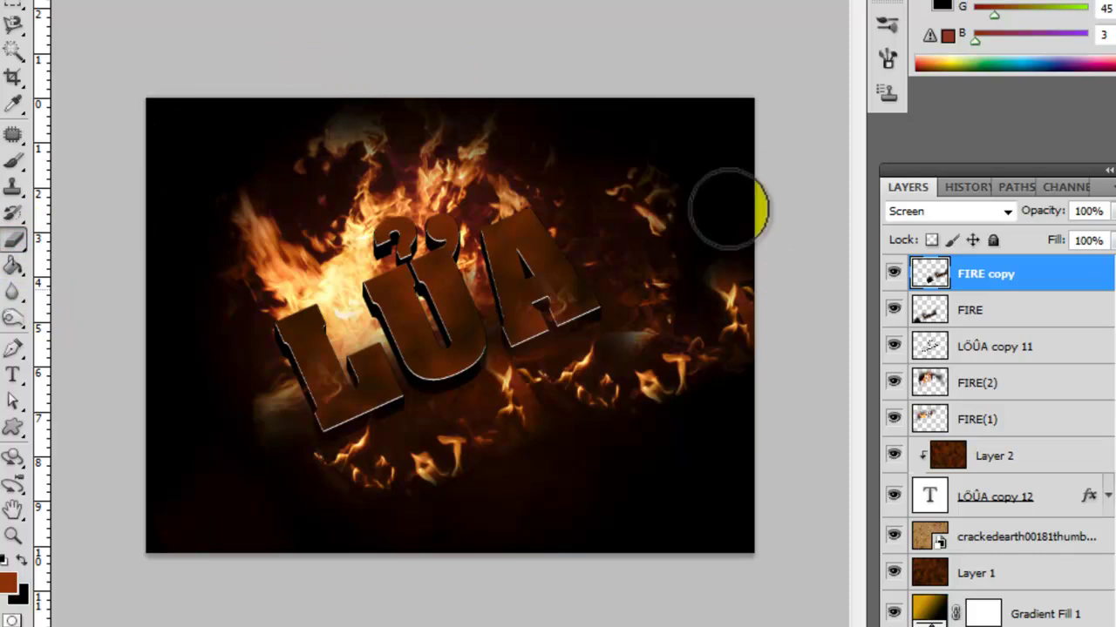
{"action": "left_click_drag", "start_coordinate": [514, 96], "coordinate": [716, 442]}
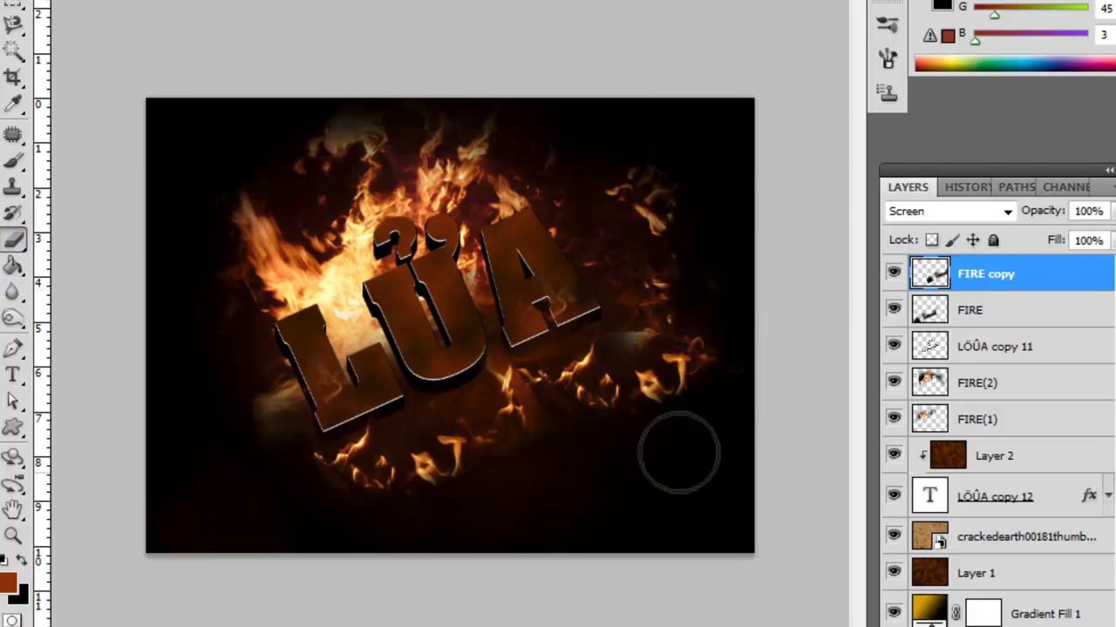
{"action": "left_click_drag", "start_coordinate": [758, 392], "coordinate": [780, 315]}
Move the flame patch onto the U, duplicate it, and place a copy at the A's lower right
{"action": "left_click", "coordinate": [10, 8]}
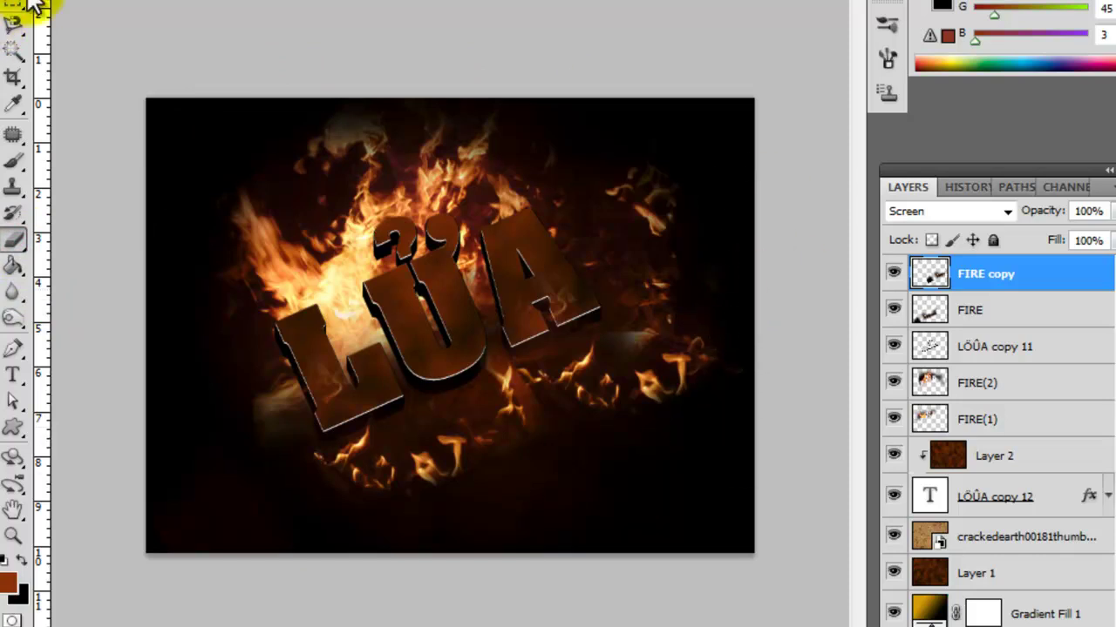
{"action": "left_click_drag", "start_coordinate": [653, 394], "coordinate": [417, 396]}
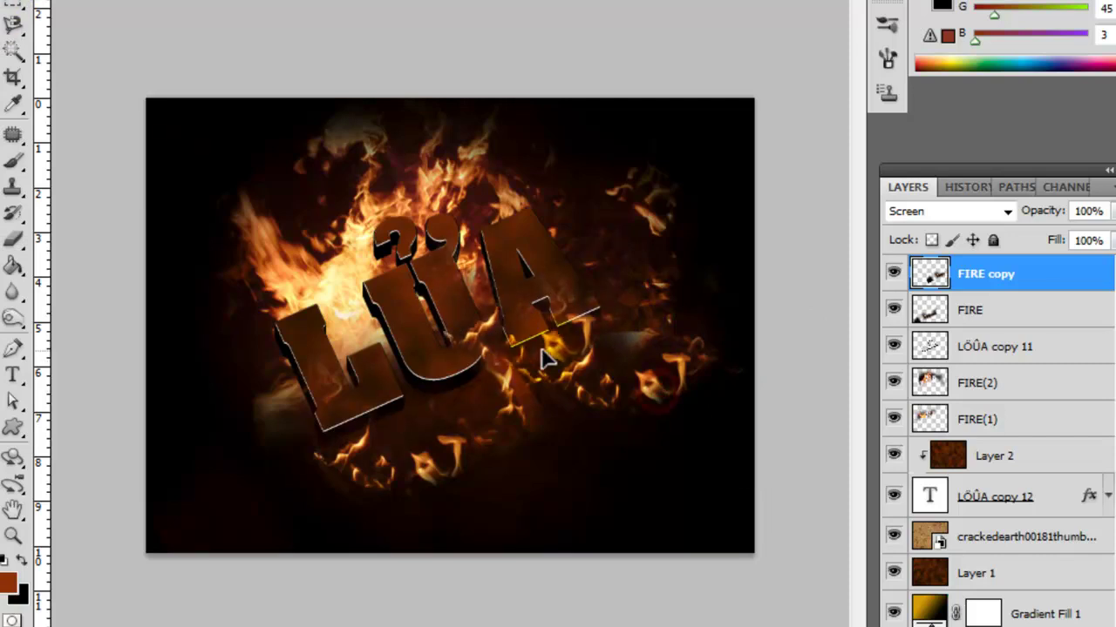
{"action": "left_click", "coordinate": [416, 394], "text": "alt"}
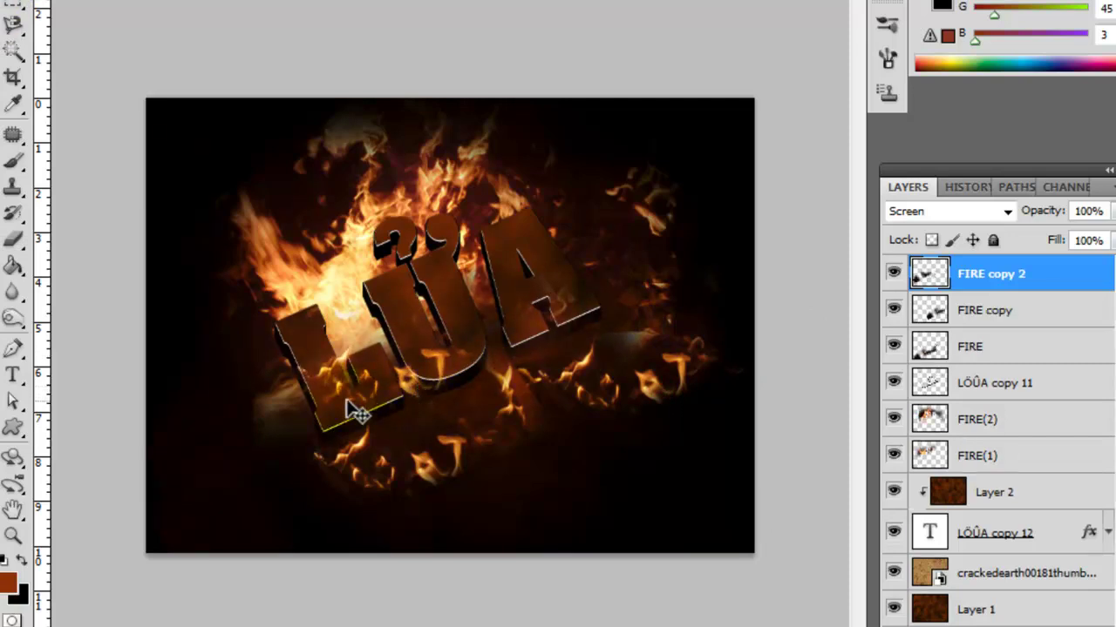
{"action": "left_click", "coordinate": [13, 238]}
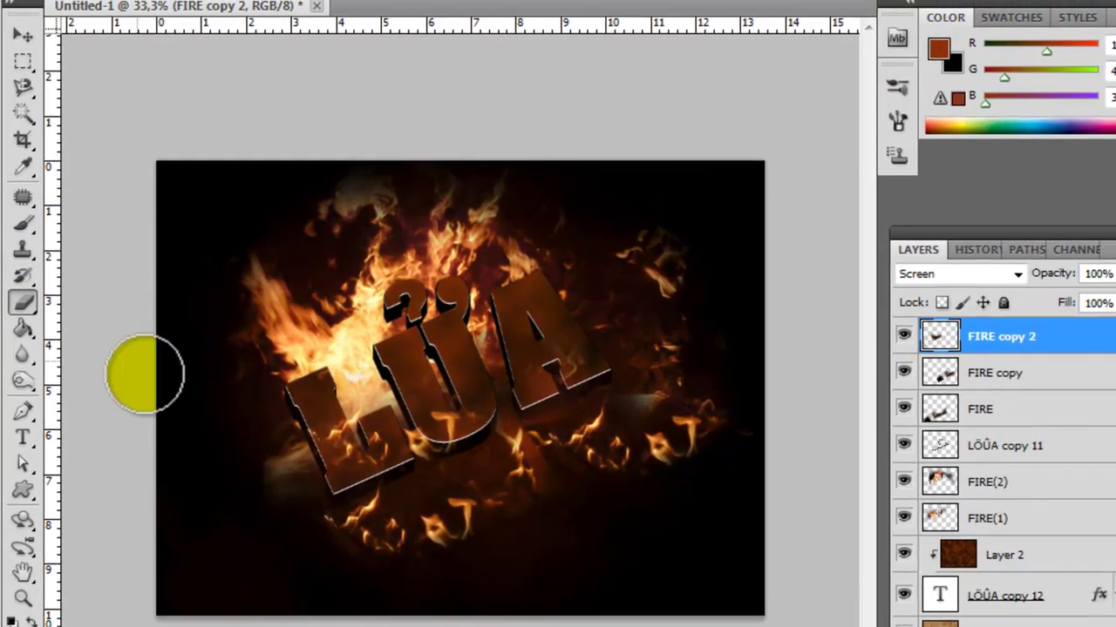
{"action": "left_click", "coordinate": [22, 40]}
{"action": "mouse_move", "coordinate": [368, 456]}
{"action": "left_mouse_down"}
{"action": "mouse_move", "coordinate": [540, 393]}
{"action": "mouse_move", "coordinate": [514, 392]}
{"action": "mouse_move", "coordinate": [538, 412]}
{"action": "left_mouse_up"}
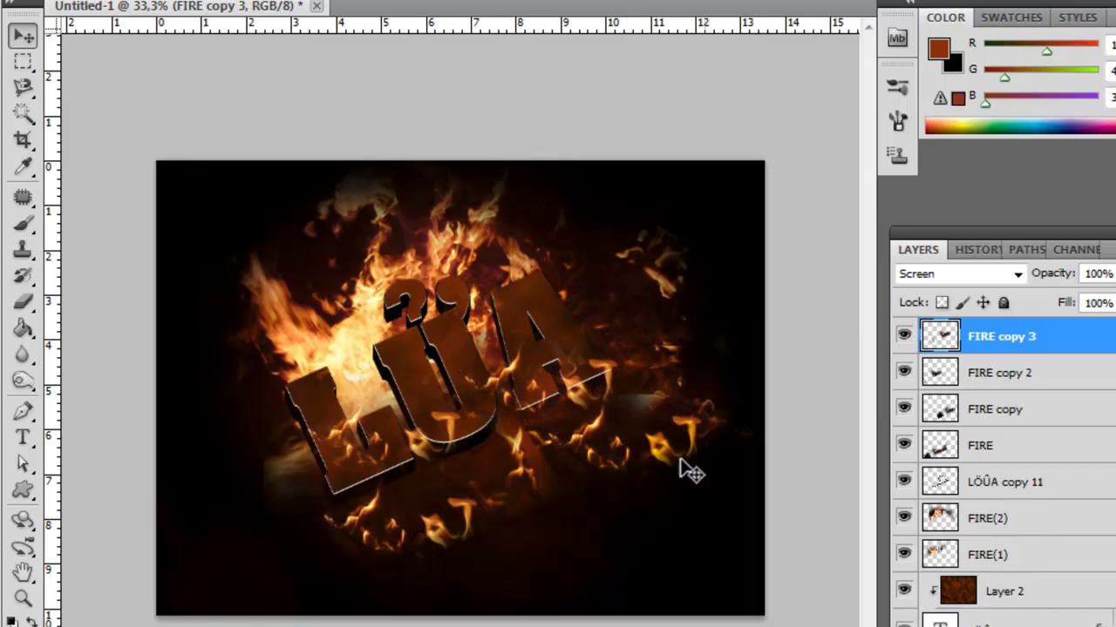
{"action": "left_click", "coordinate": [1041, 333]}
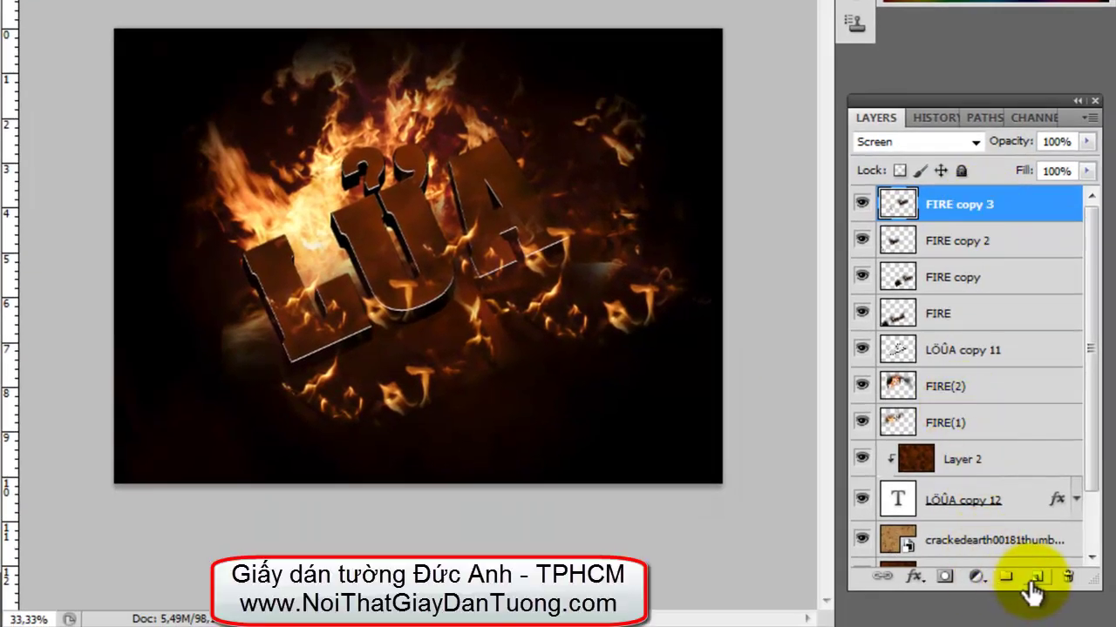
Add a Gradient Map adjustment layer blended in Color Dodge at 22% opacity
{"action": "left_click", "coordinate": [978, 576]}
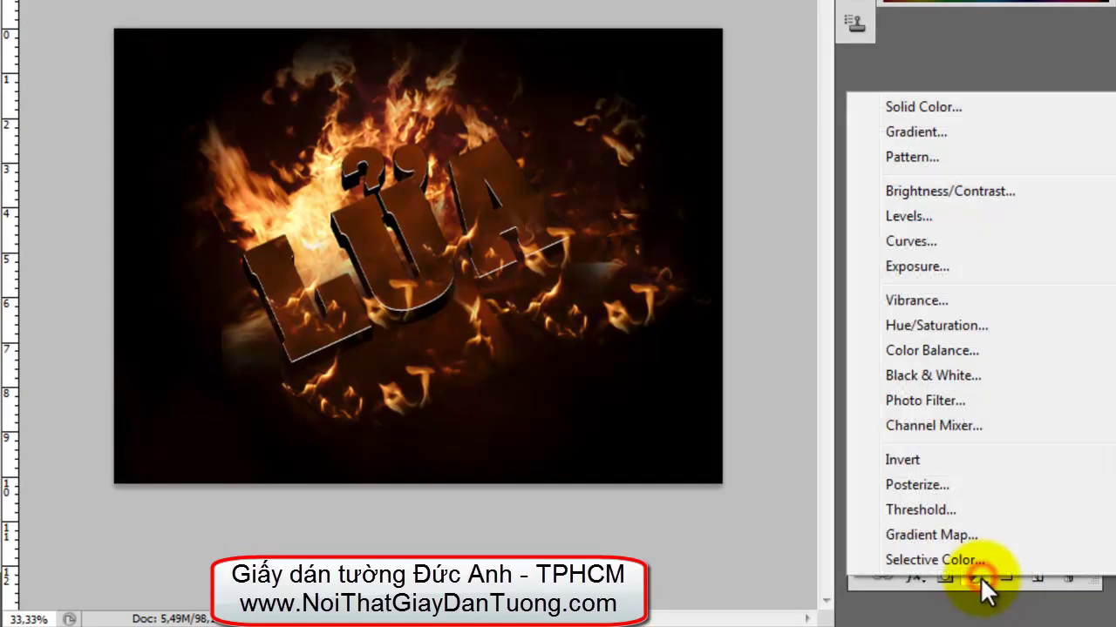
{"action": "left_click", "coordinate": [929, 536]}
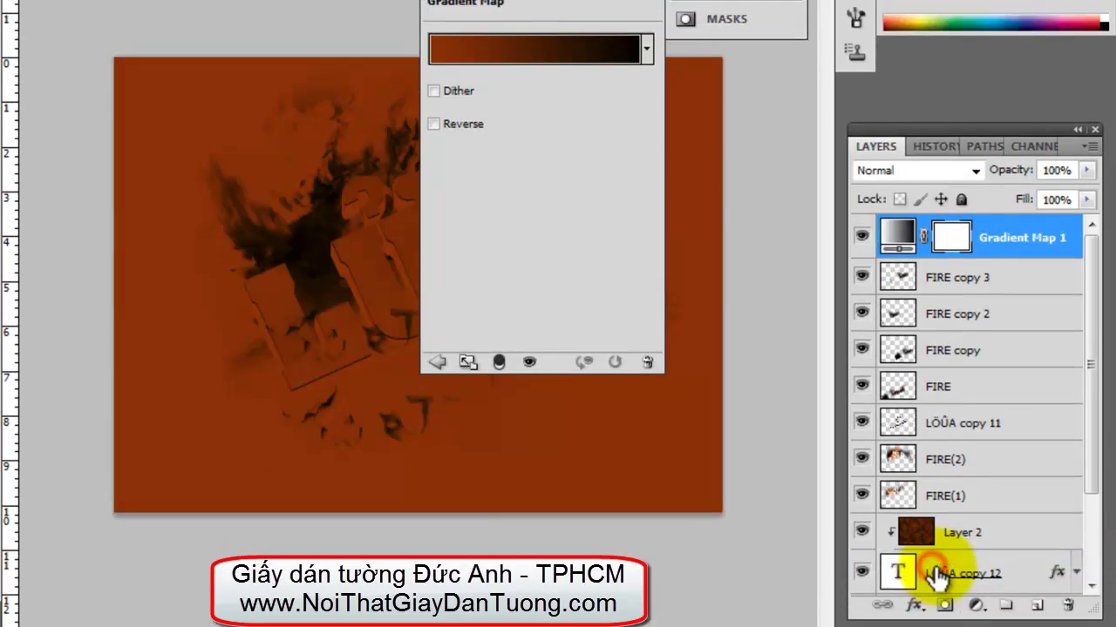
{"action": "left_click", "coordinate": [624, 38]}
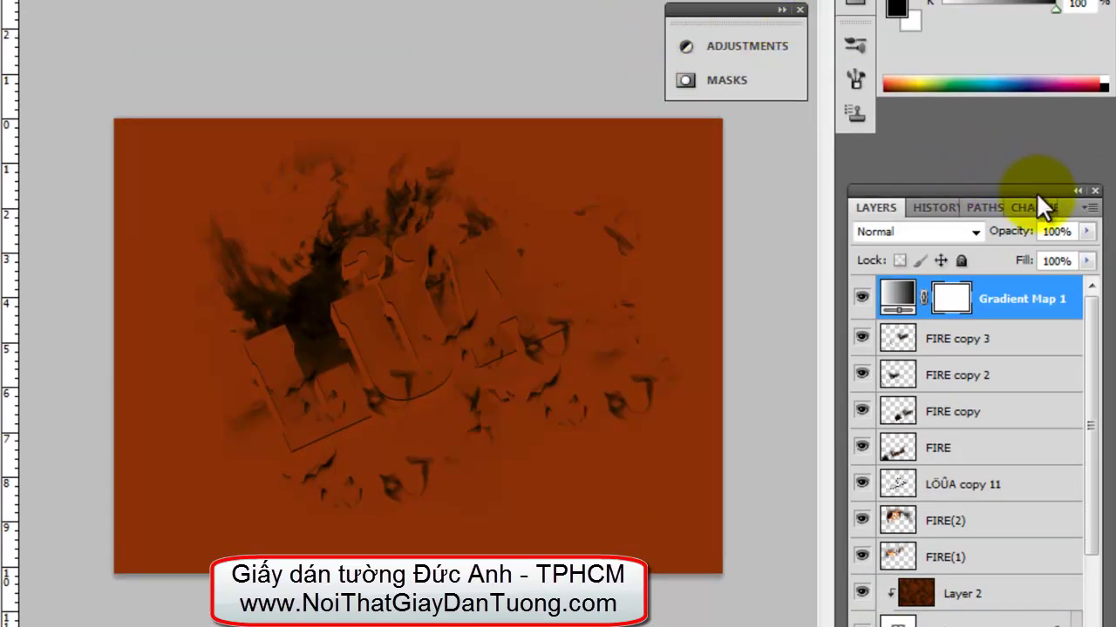
{"action": "left_click", "coordinate": [975, 232]}
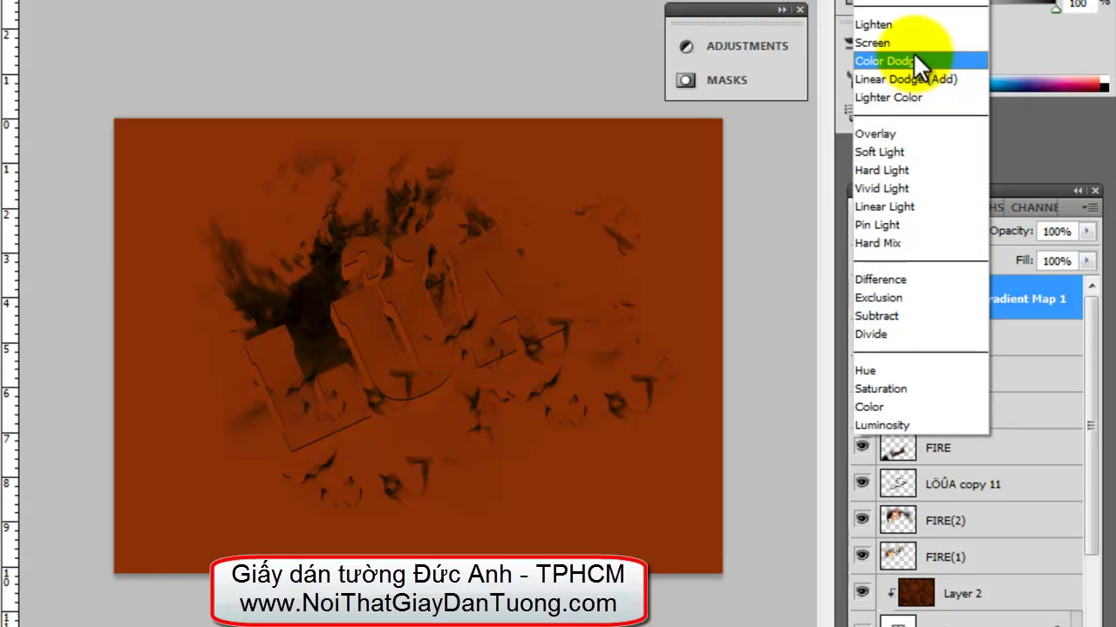
{"action": "left_click", "coordinate": [884, 60]}
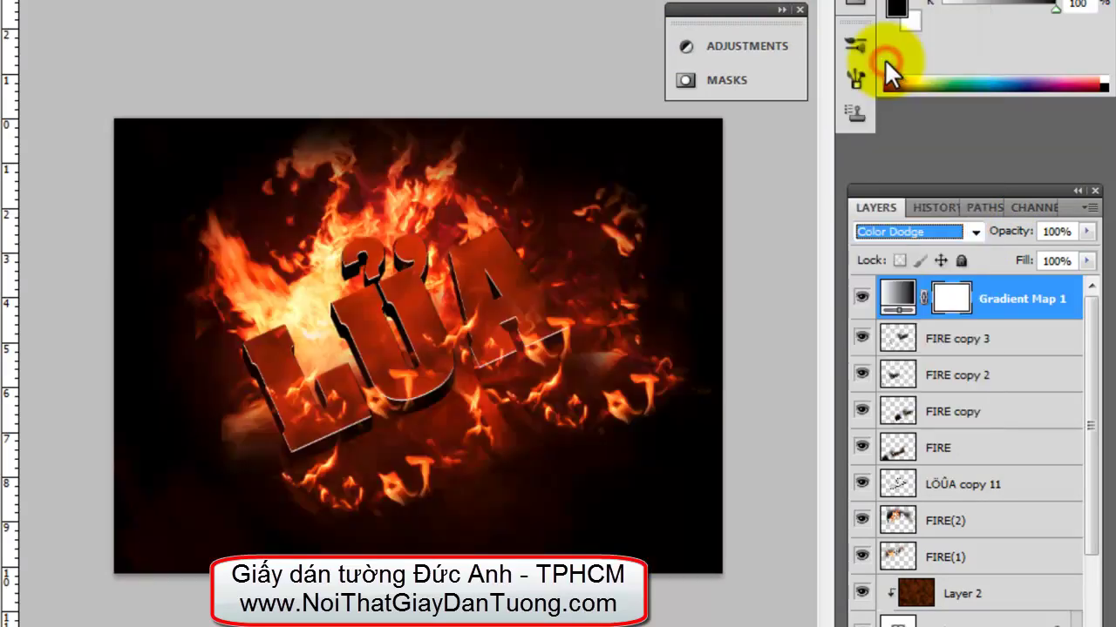
{"action": "left_click", "coordinate": [1086, 232]}
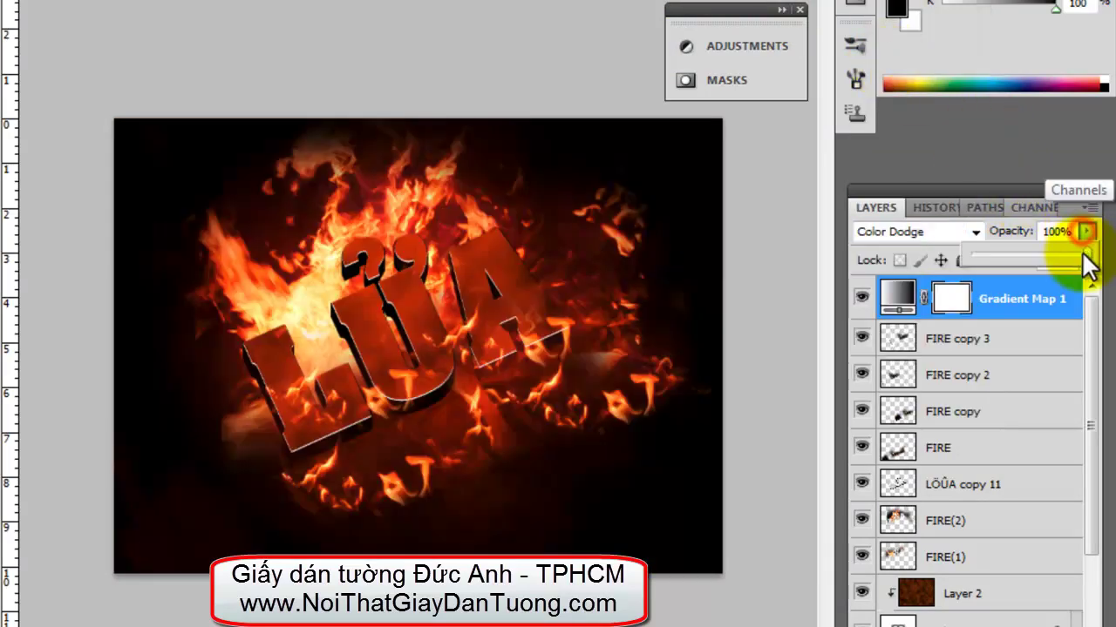
{"action": "left_click_drag", "start_coordinate": [1024, 251], "coordinate": [995, 257]}
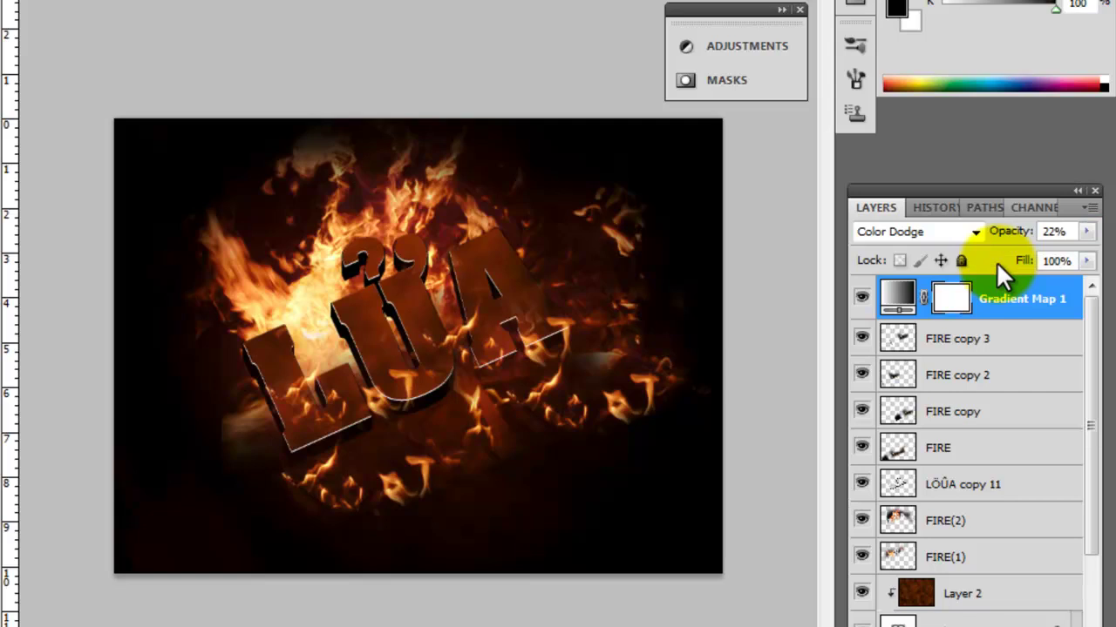
Close the Adjustments panel and zoom and pan to inspect the fiery LỬA letters
{"action": "left_click", "coordinate": [799, 9]}
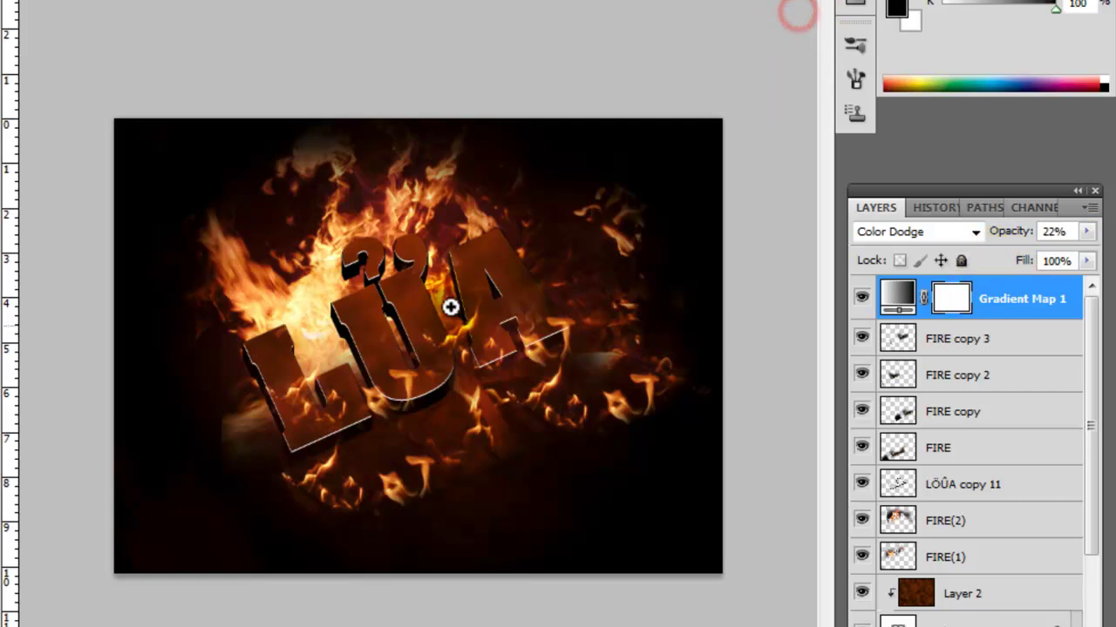
{"action": "left_click", "coordinate": [457, 310]}
{"action": "mouse_move", "coordinate": [431, 351]}
{"action": "left_mouse_down"}
{"action": "mouse_move", "coordinate": [456, 344]}
{"action": "mouse_move", "coordinate": [447, 320]}
{"action": "left_mouse_up"}
{"action": "left_click", "coordinate": [444, 320]}
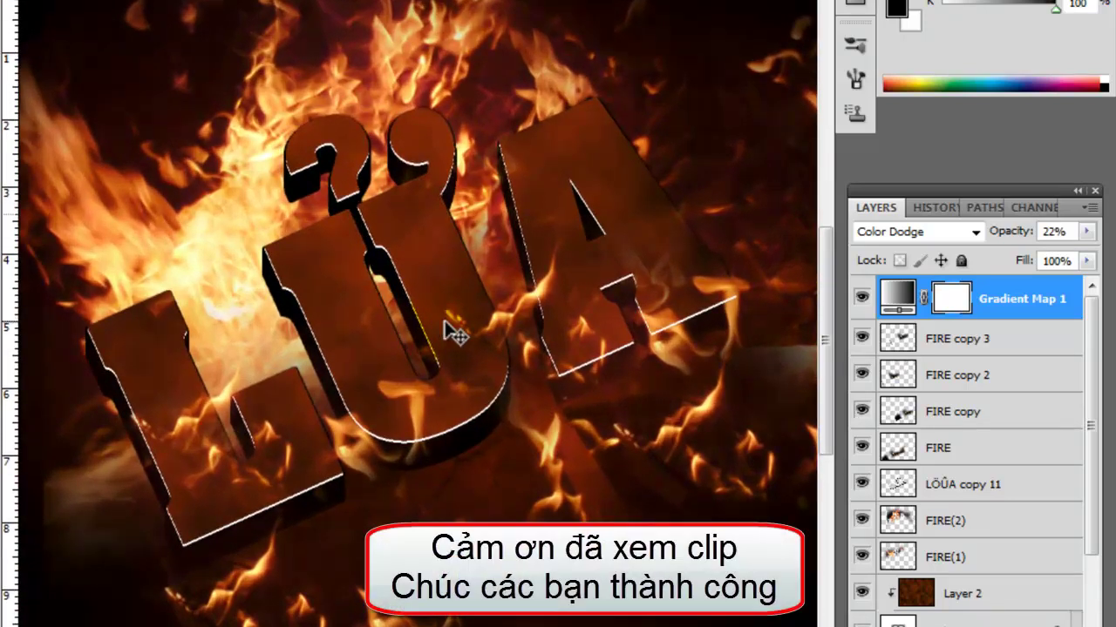